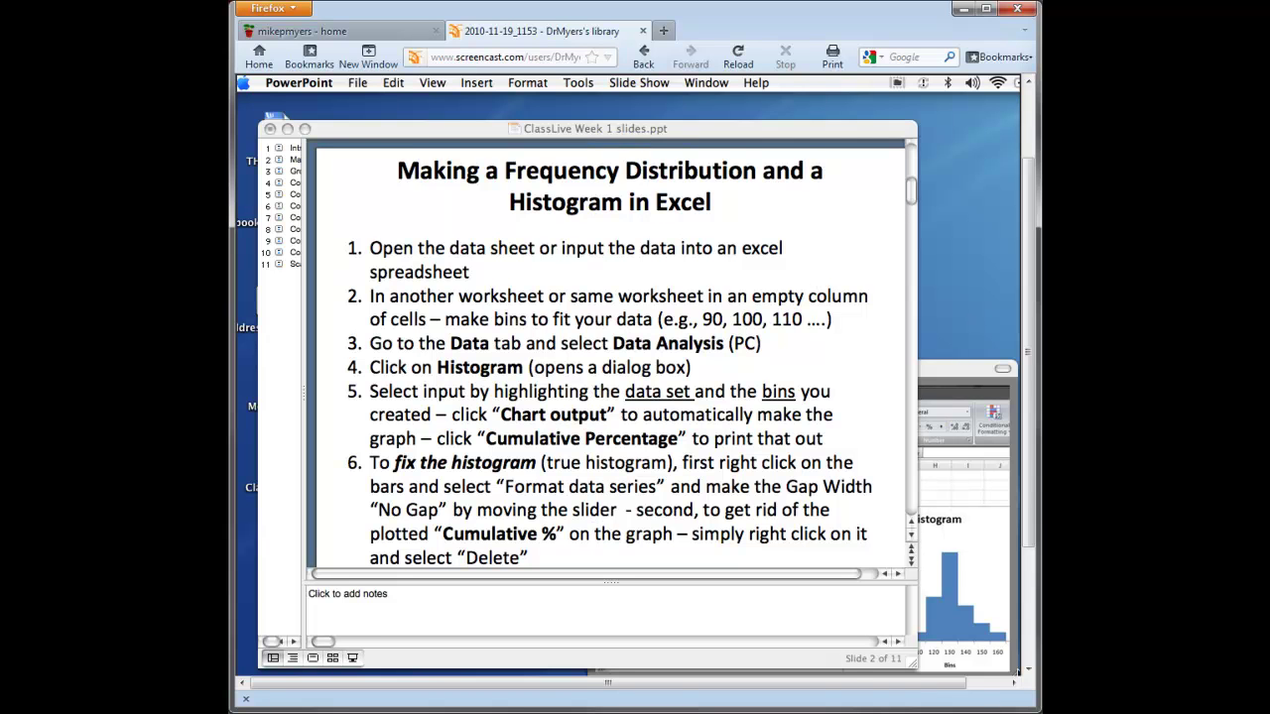
Switch from the PowerPoint slide to the Excel workbook Week 1 Discussion Q1 bined.xls
key(super+Tab)
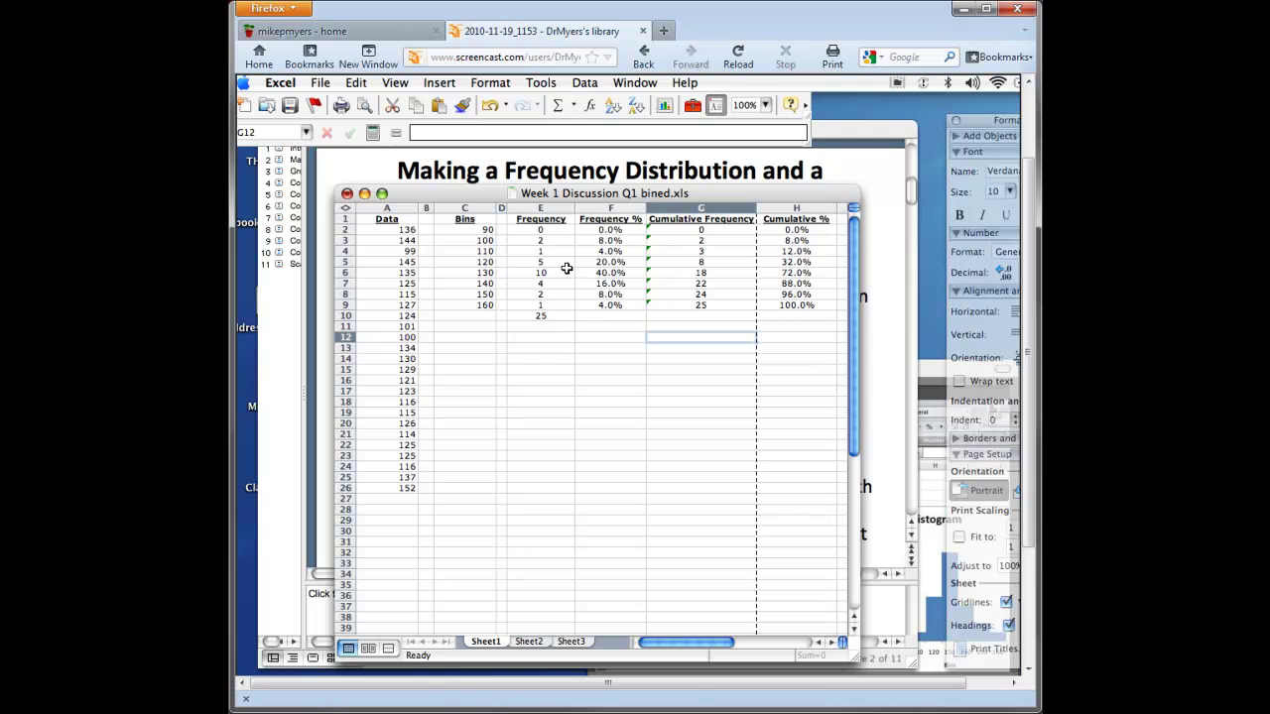
Check the frequency and bin cells, then select C1:E9 with the Bins and Frequency headers
click(523, 305)
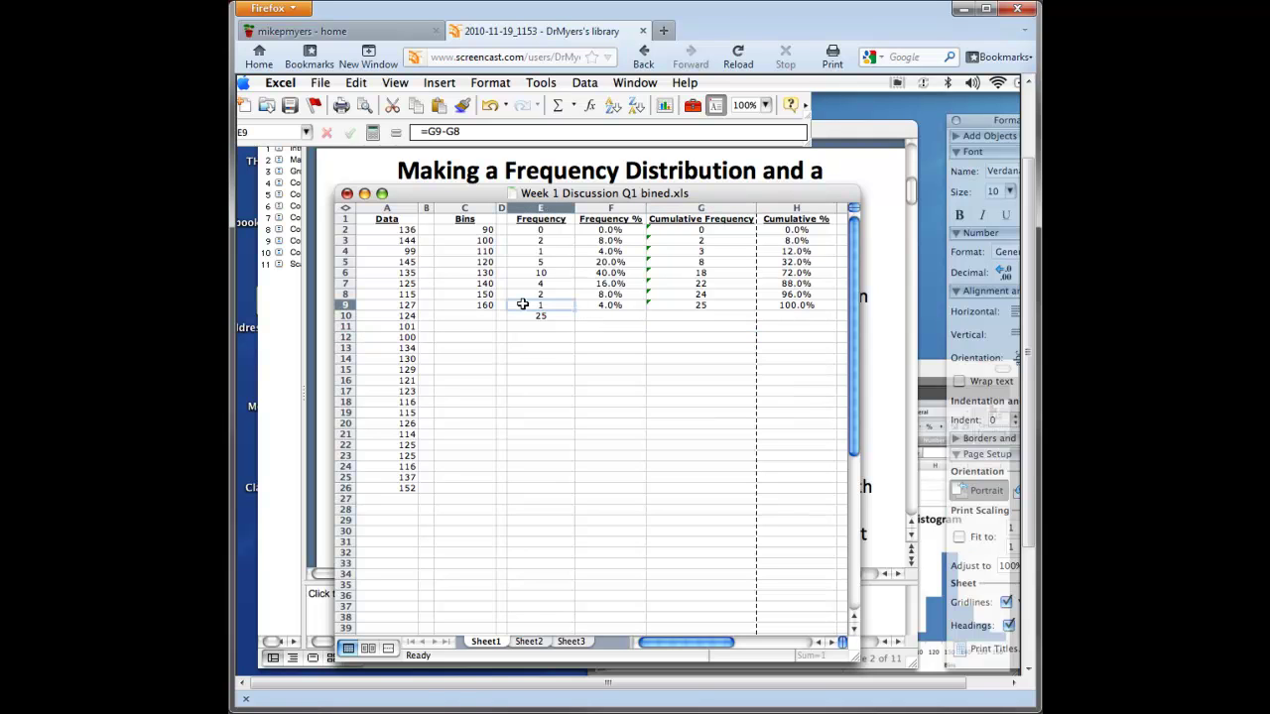
click(477, 229)
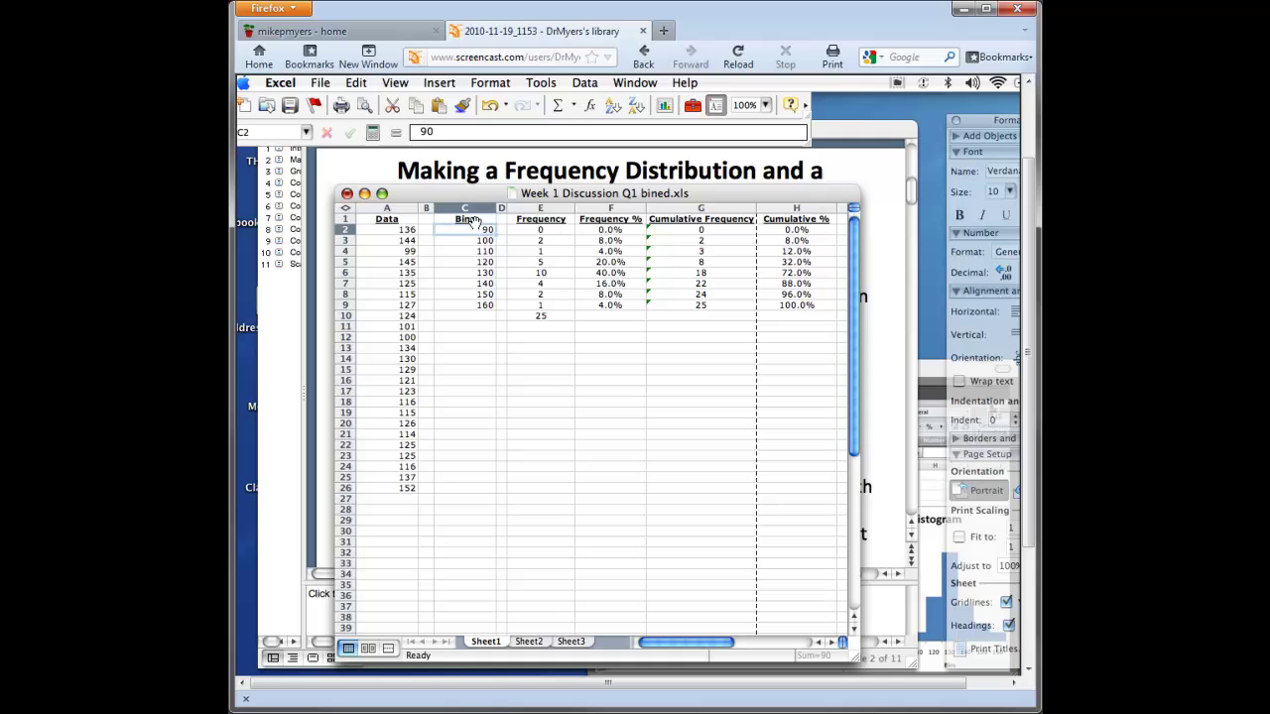
drag(479, 219, 546, 306)
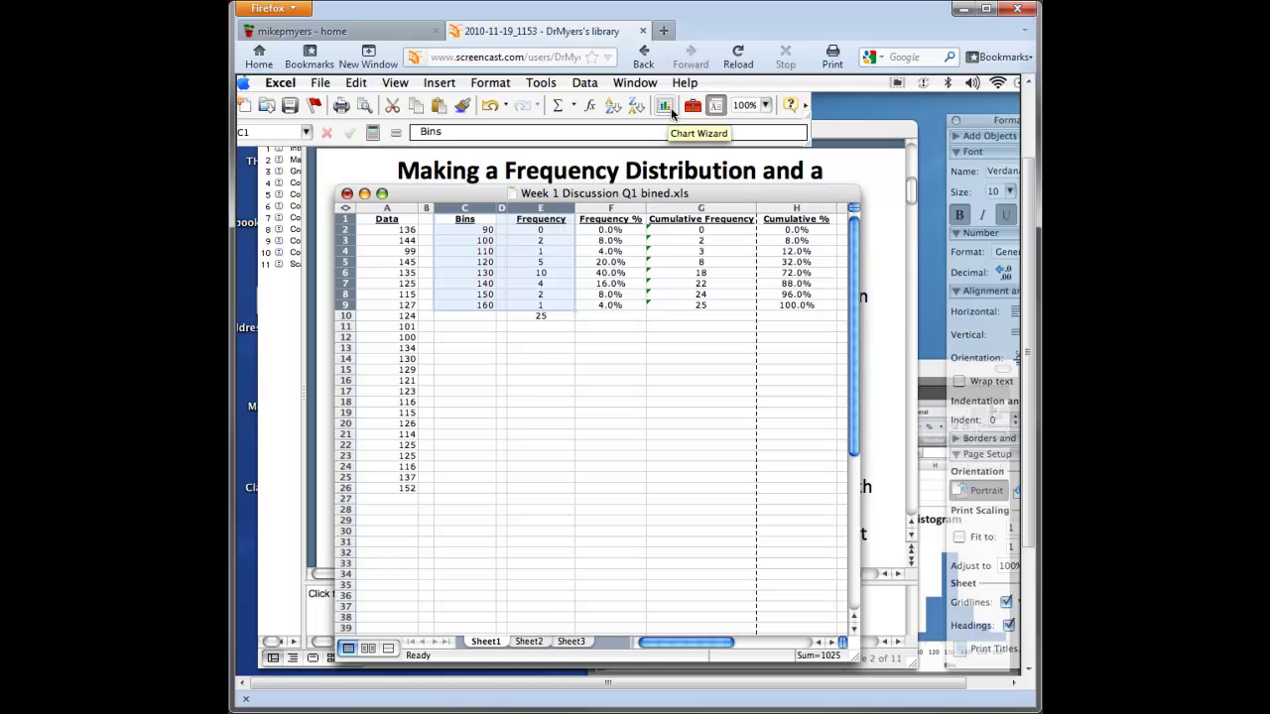
Start a column chart of the selected range from the Insert menu
click(433, 88)
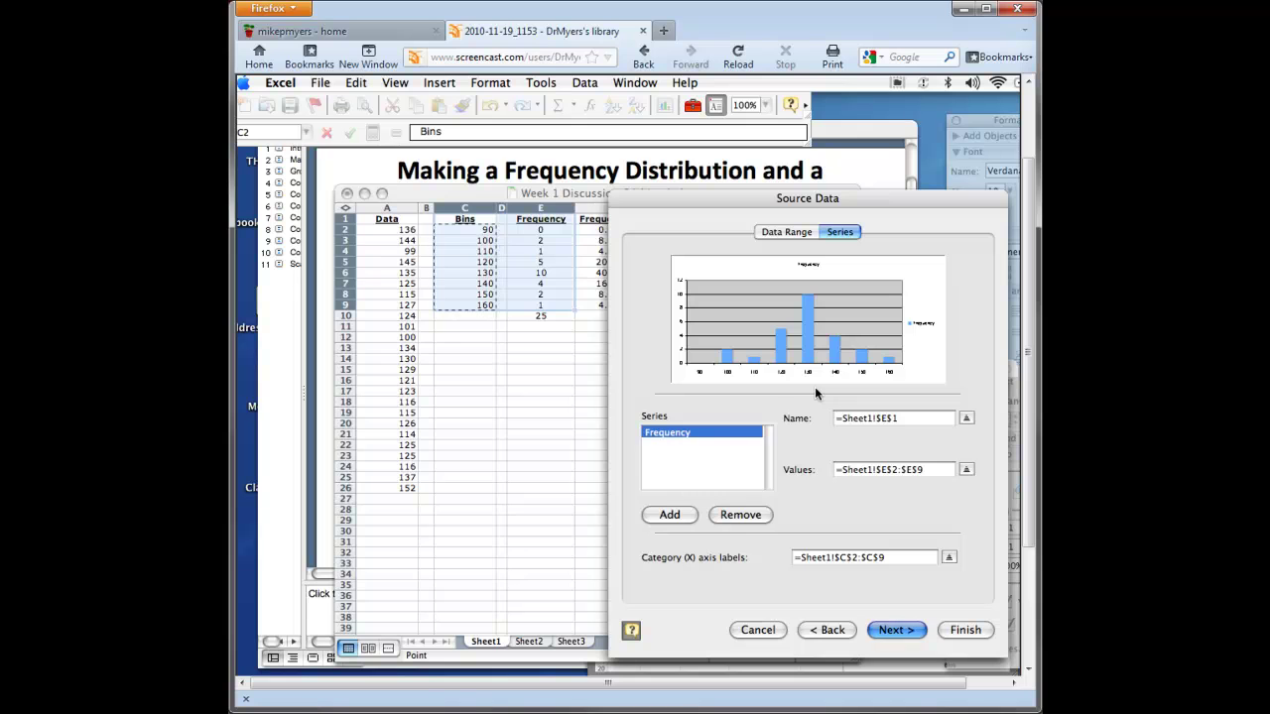
Keep the chart title Frequency and add axis titles Pulse rate and Frequency
click(906, 629)
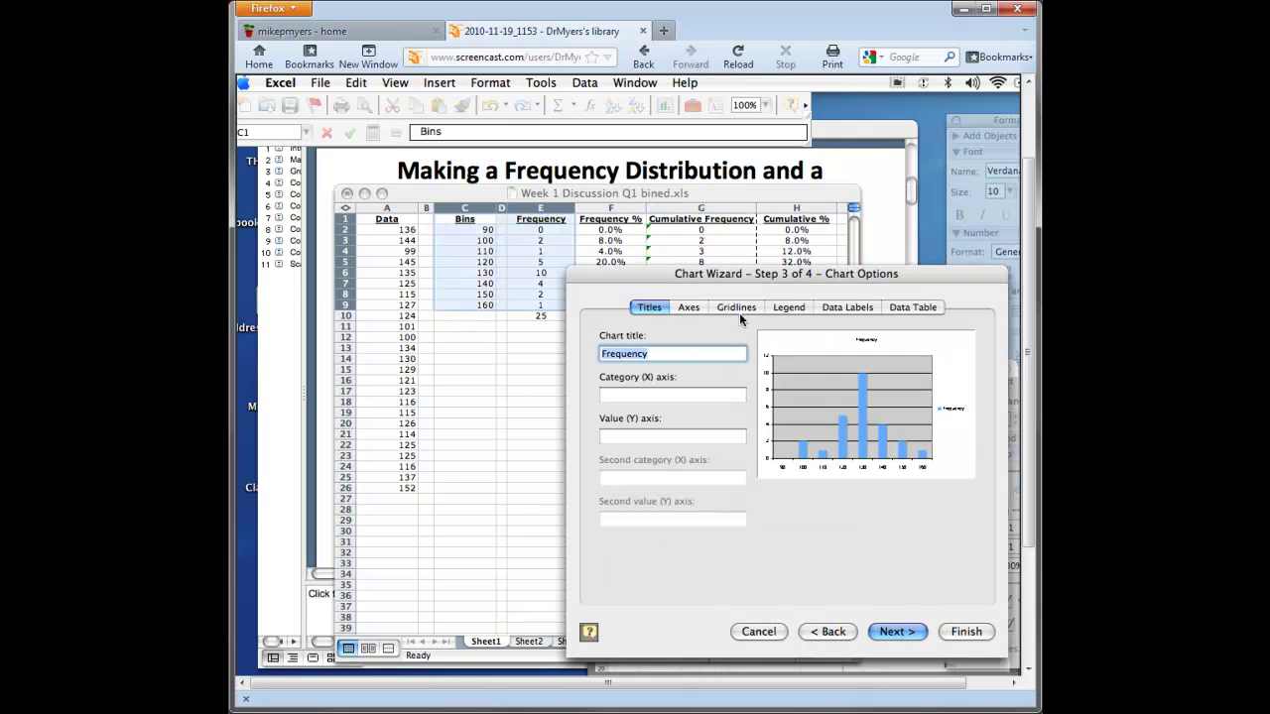
click(692, 350)
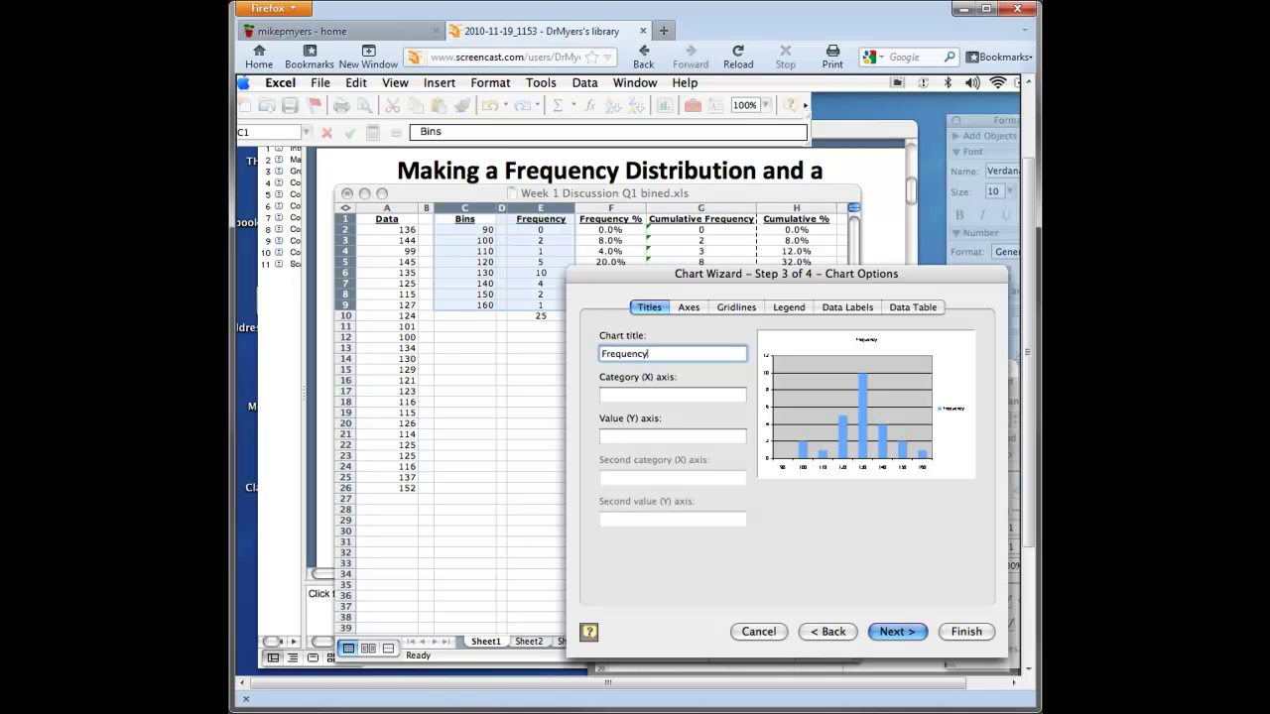
click(665, 394)
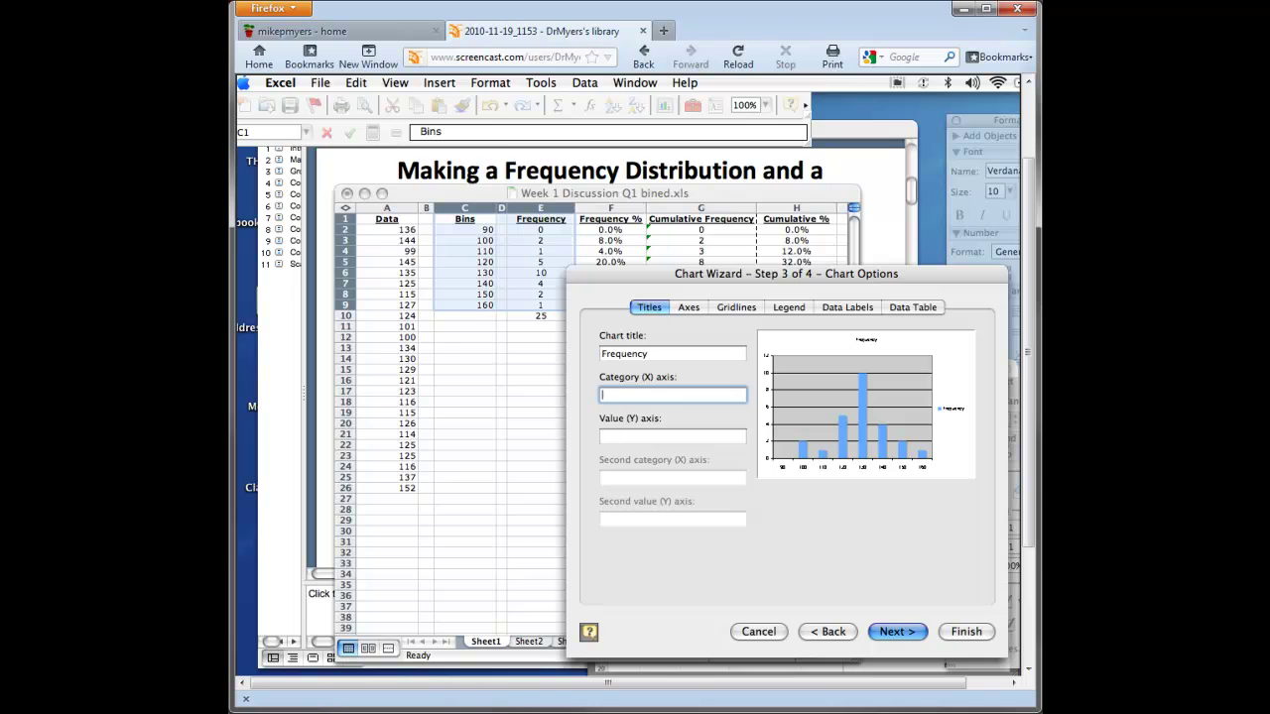
text(Pulse rate)
click(603, 437)
text(Fr)
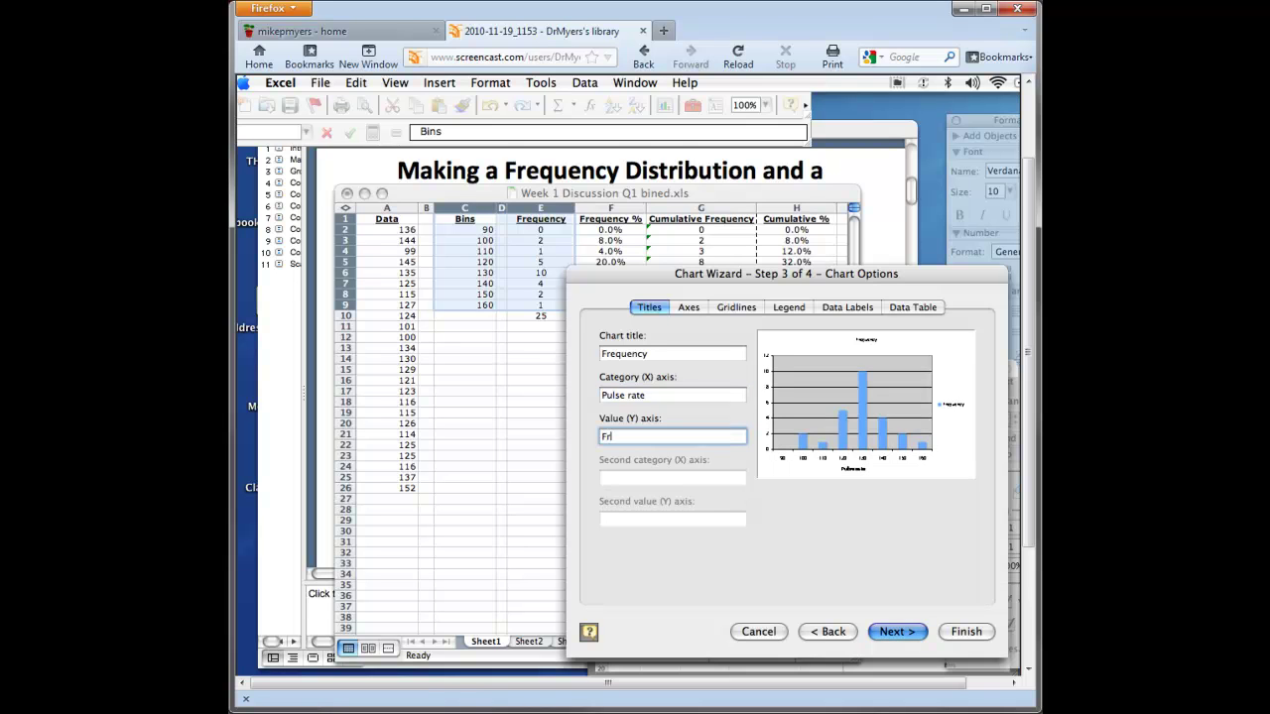
text(equency)
key(shift+Tab)
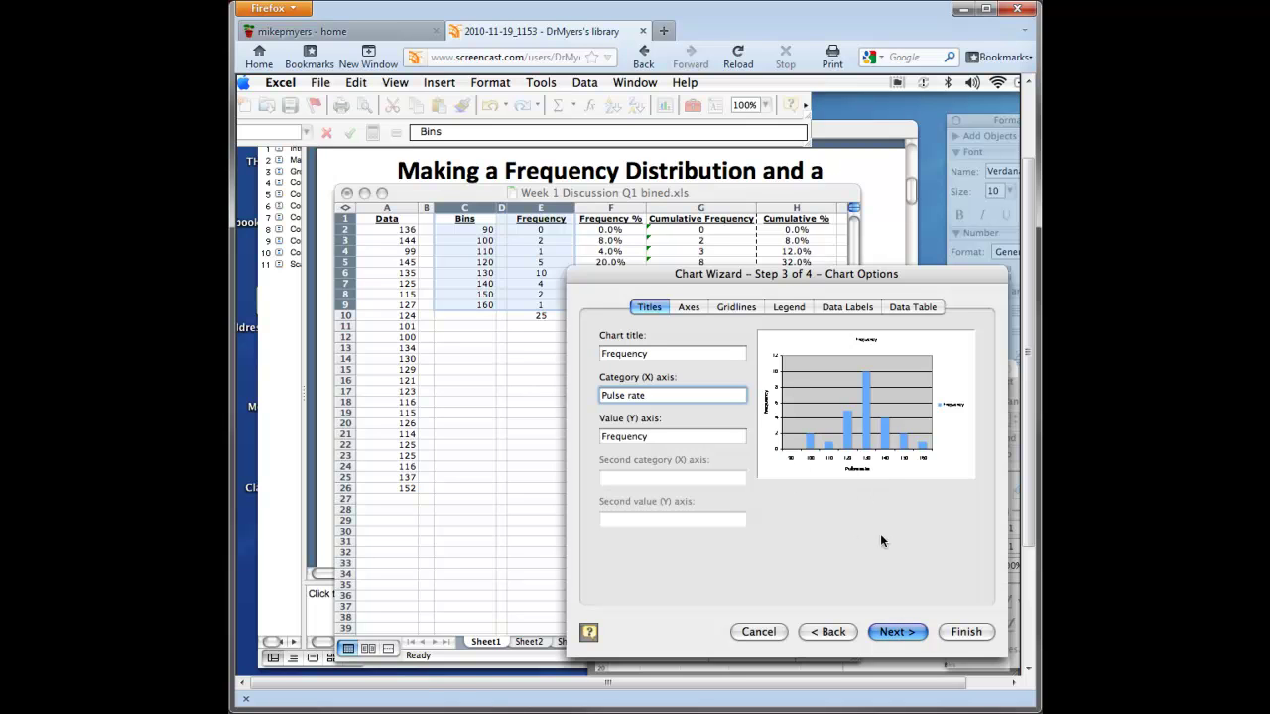
click(894, 632)
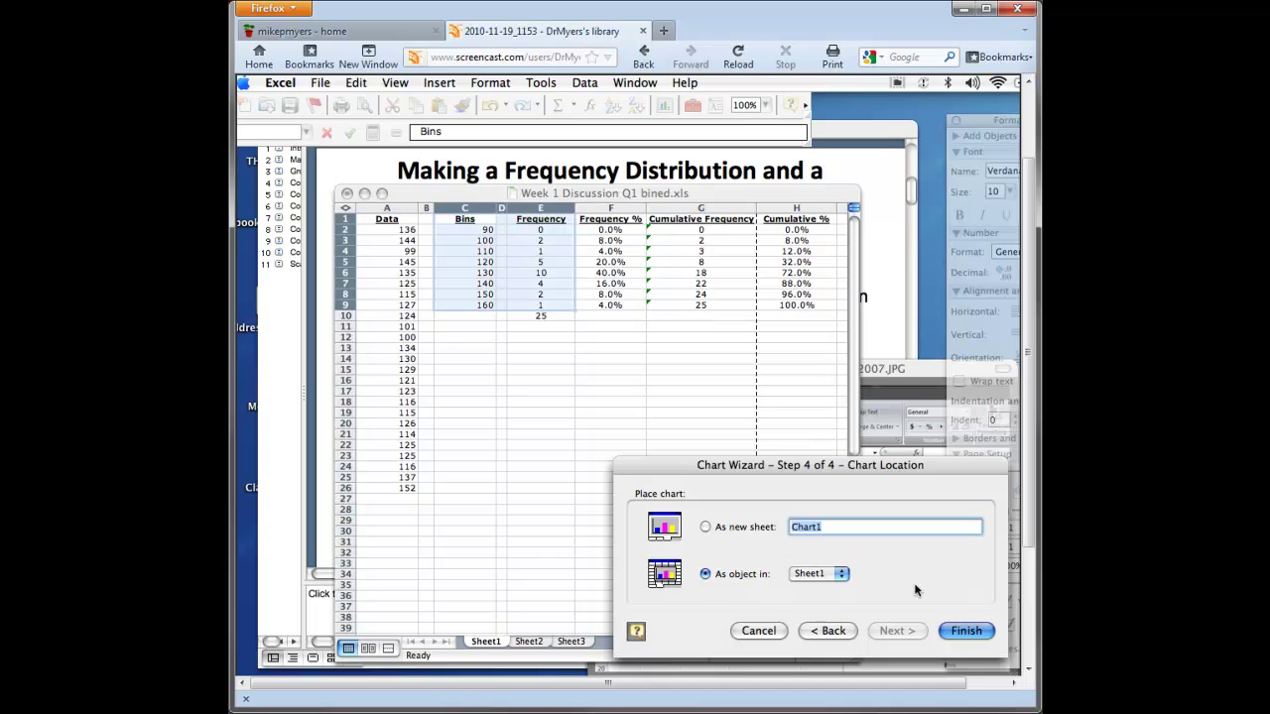
Place the chart on Sheet1 and delete its legend
click(969, 632)
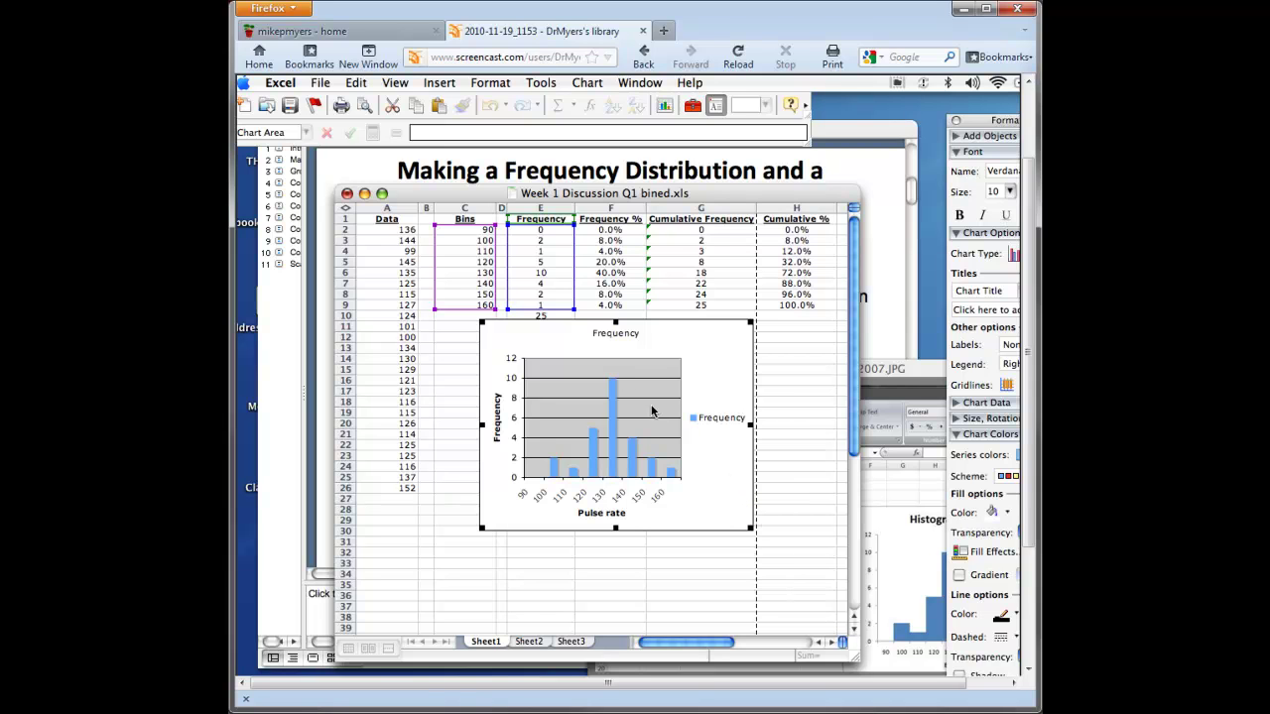
click(694, 423)
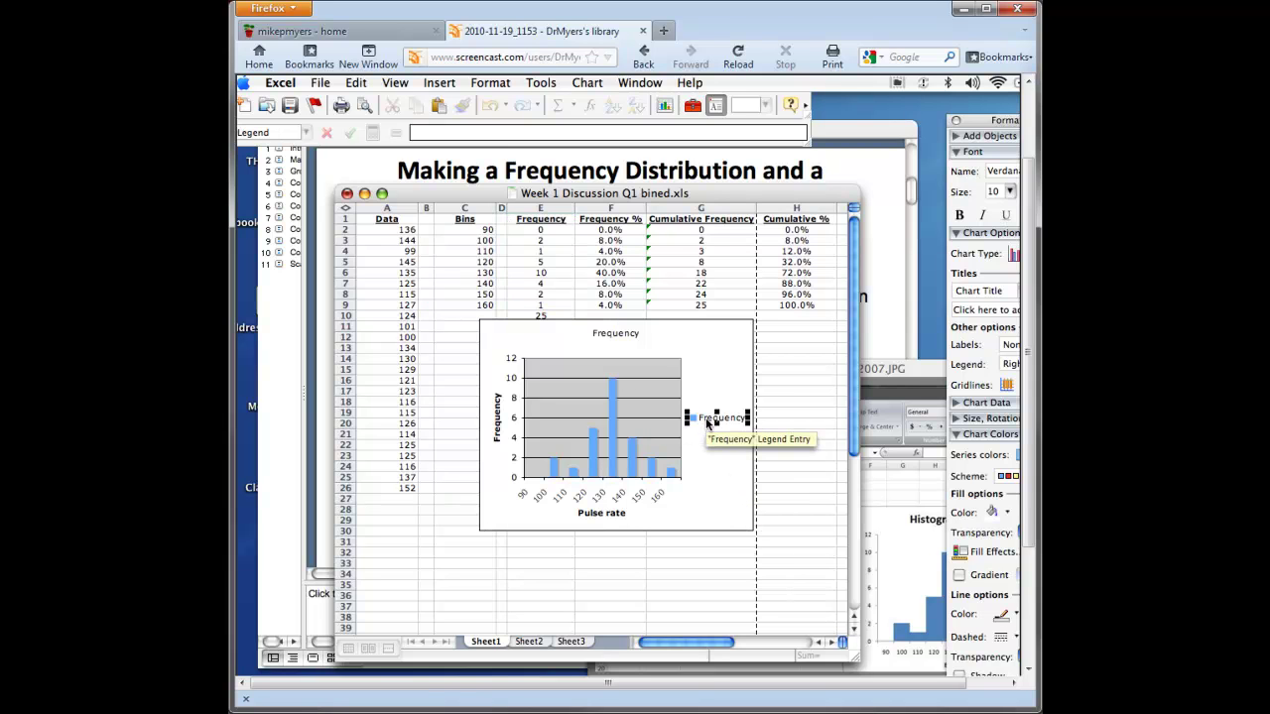
key(Delete)
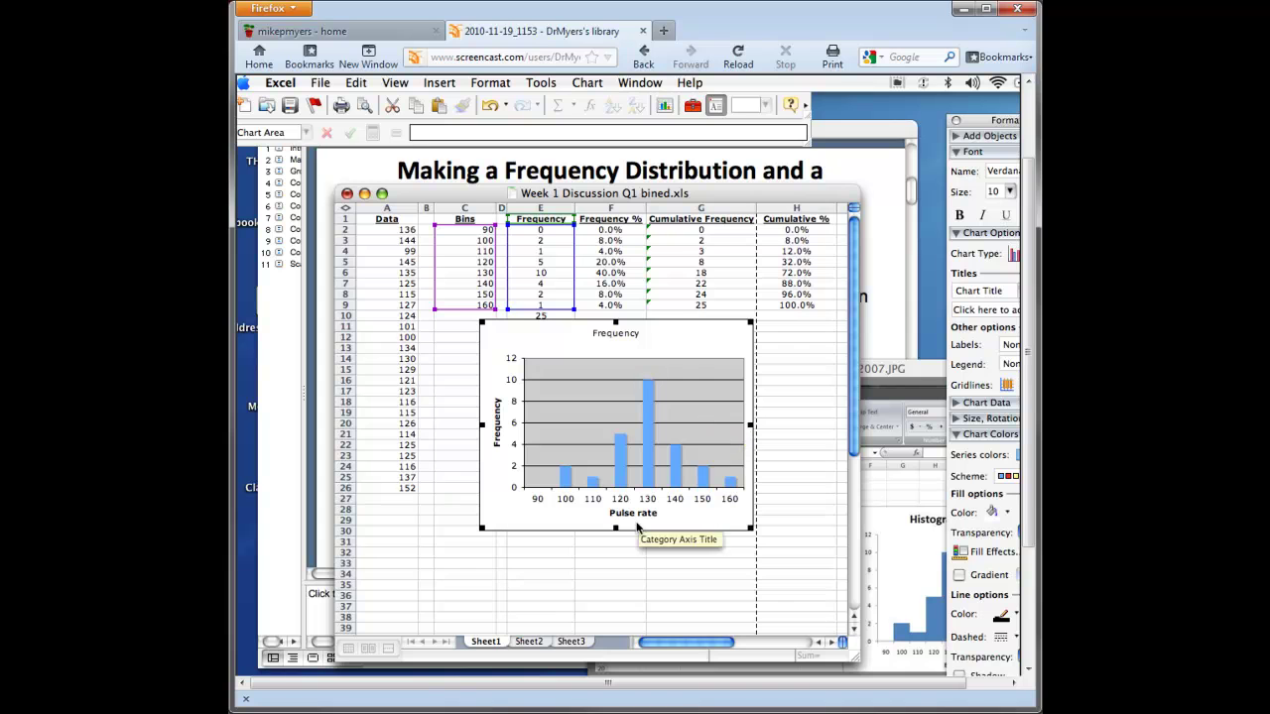
Enlarge the chart toward the lower right
double_click(614, 532)
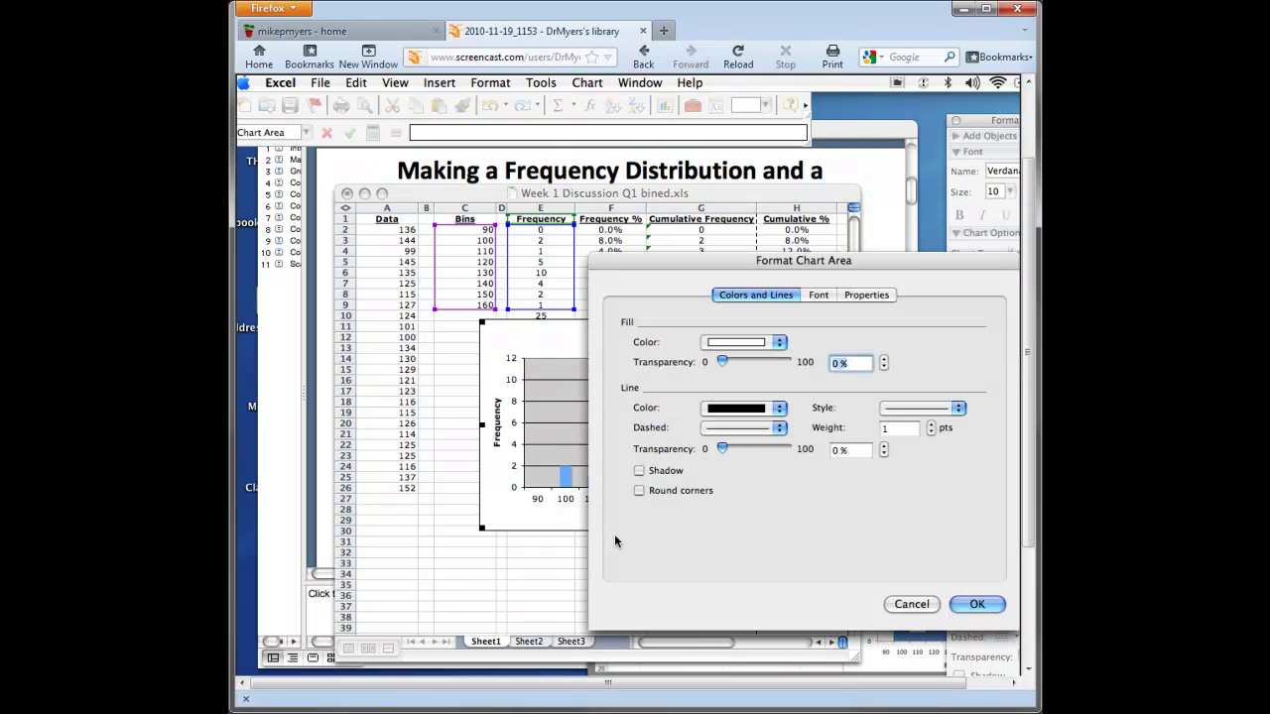
click(909, 605)
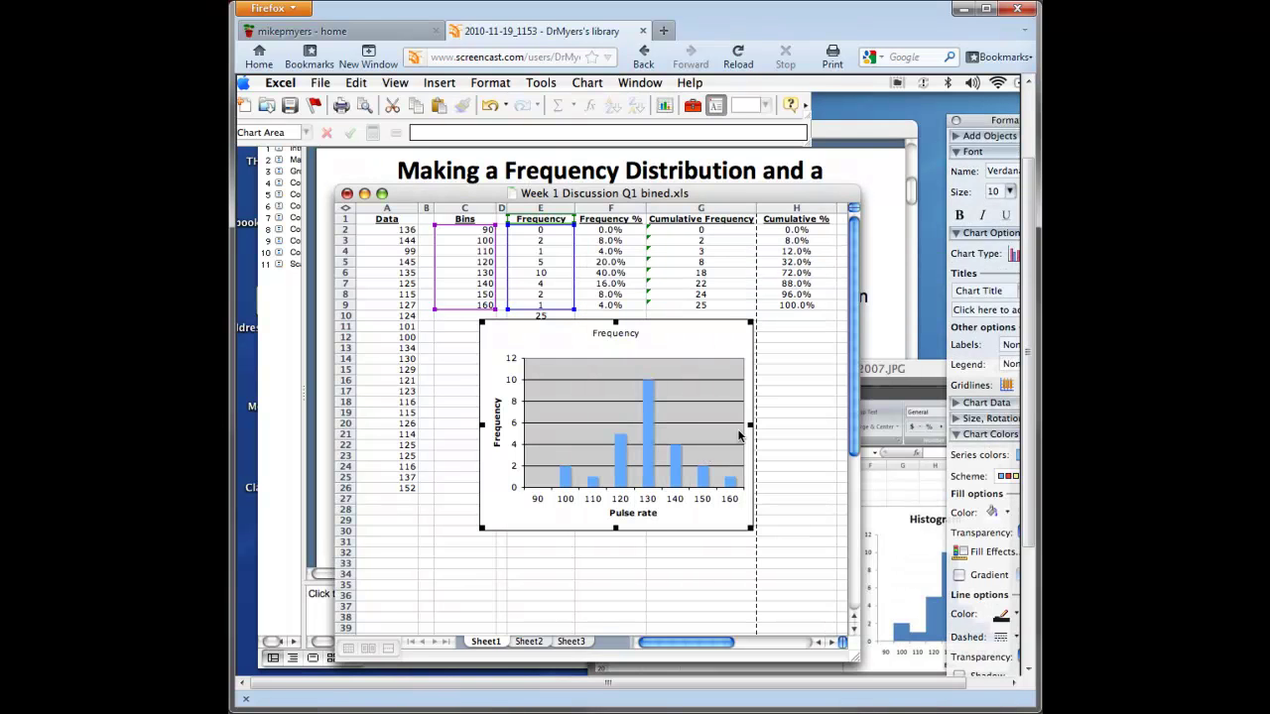
drag(750, 528, 794, 559)
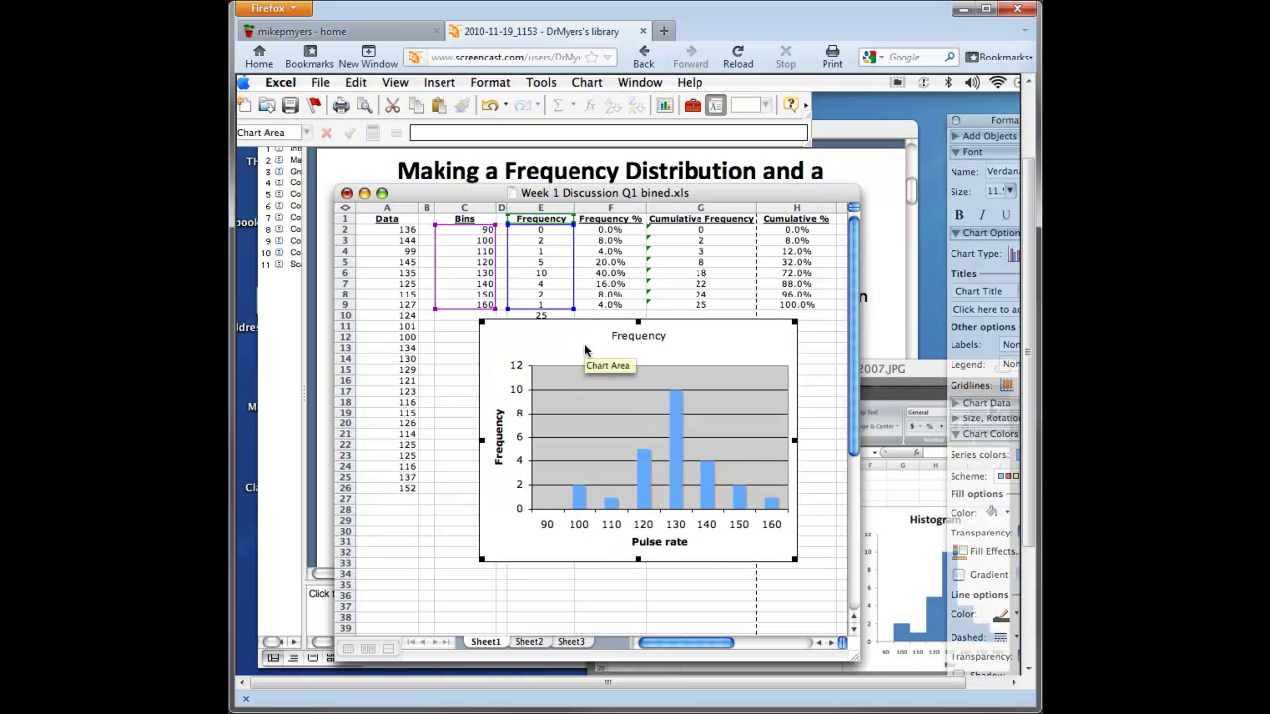
Format the Frequency data series with a gap width of 0
right_click(674, 451)
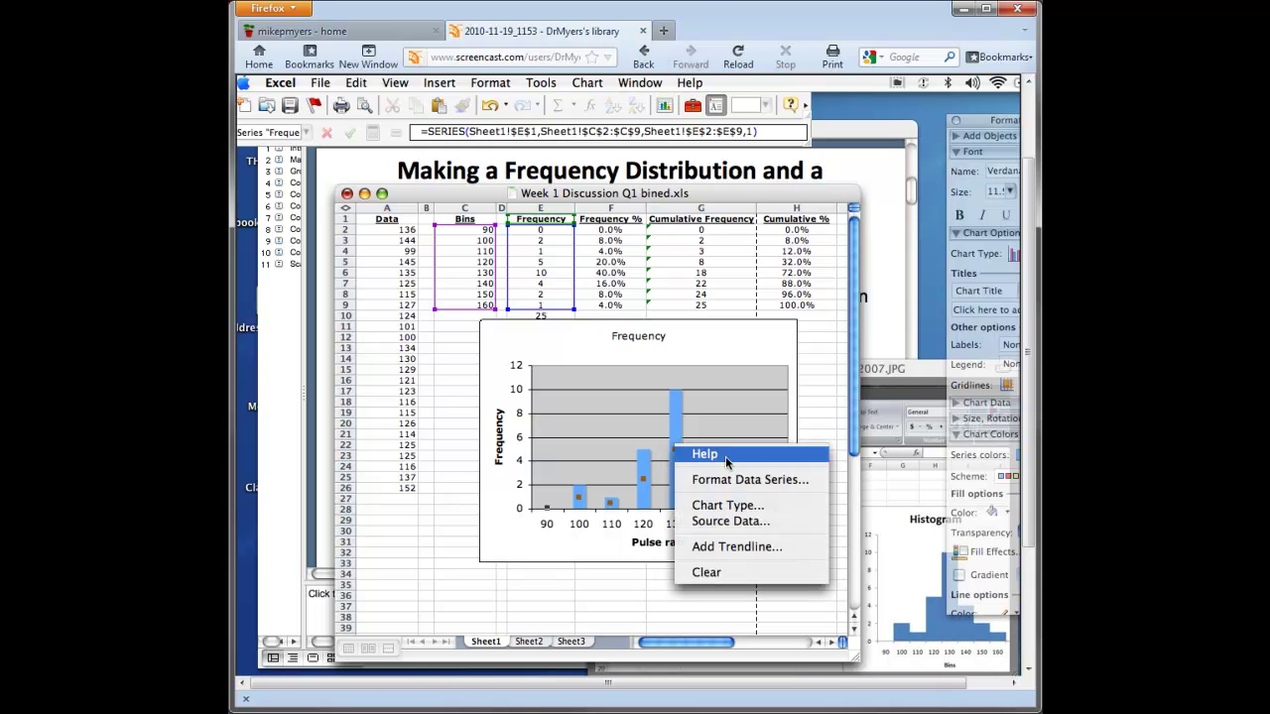
click(740, 505)
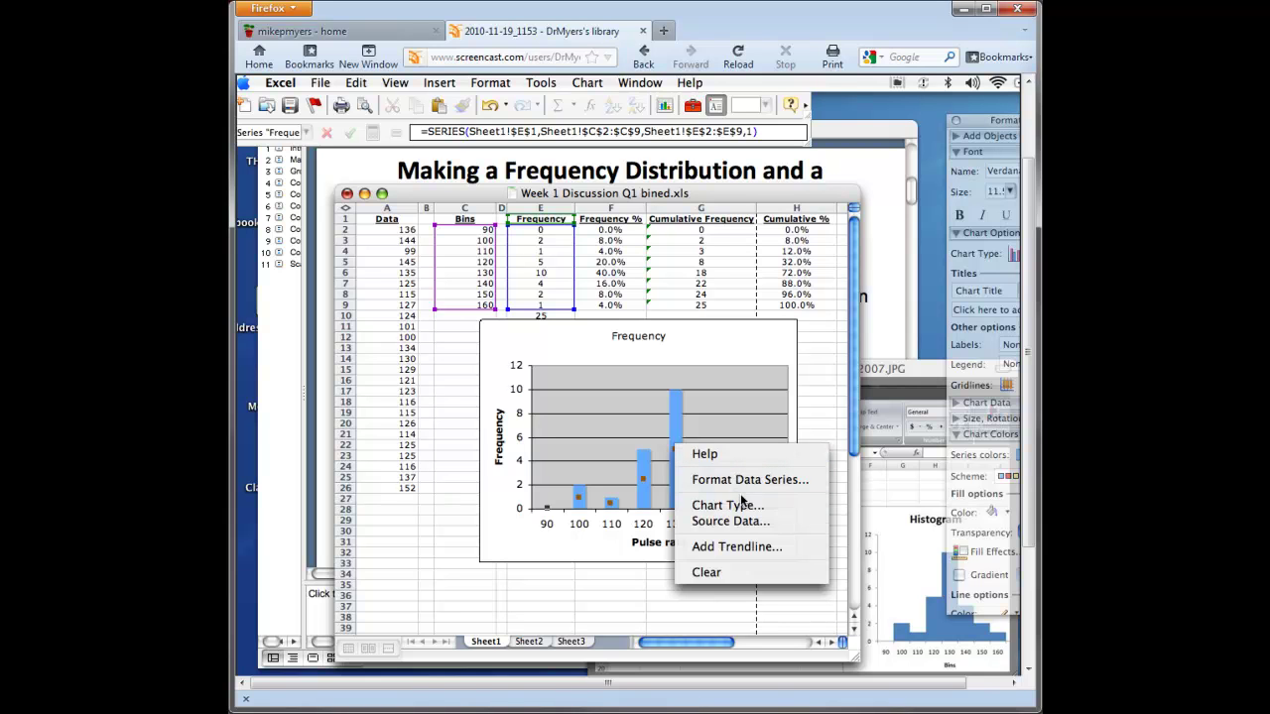
click(809, 482)
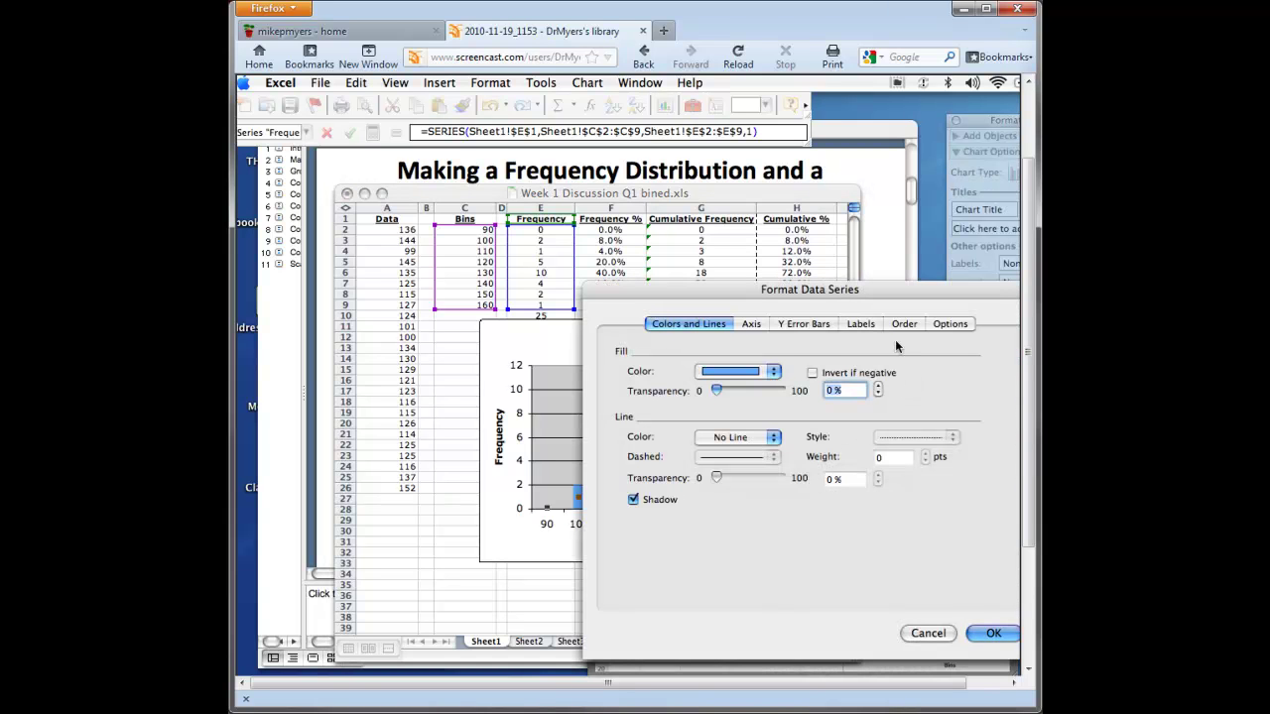
click(943, 325)
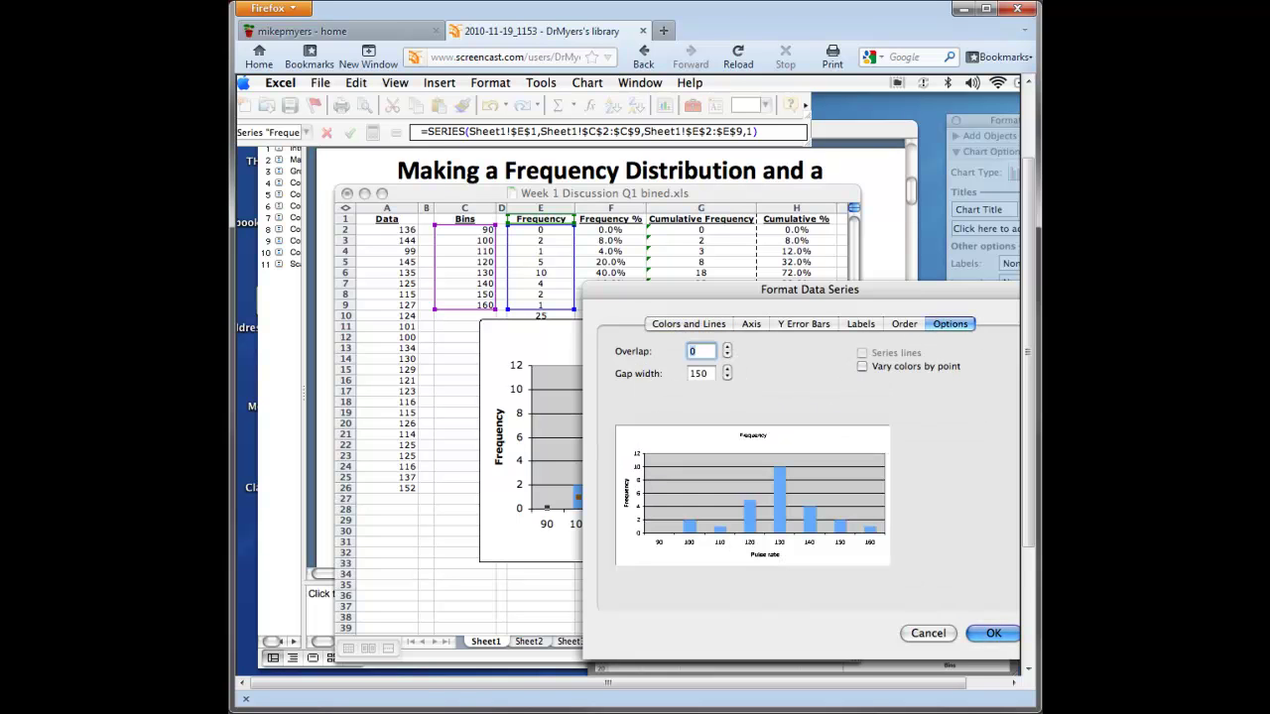
drag(729, 378, 729, 378)
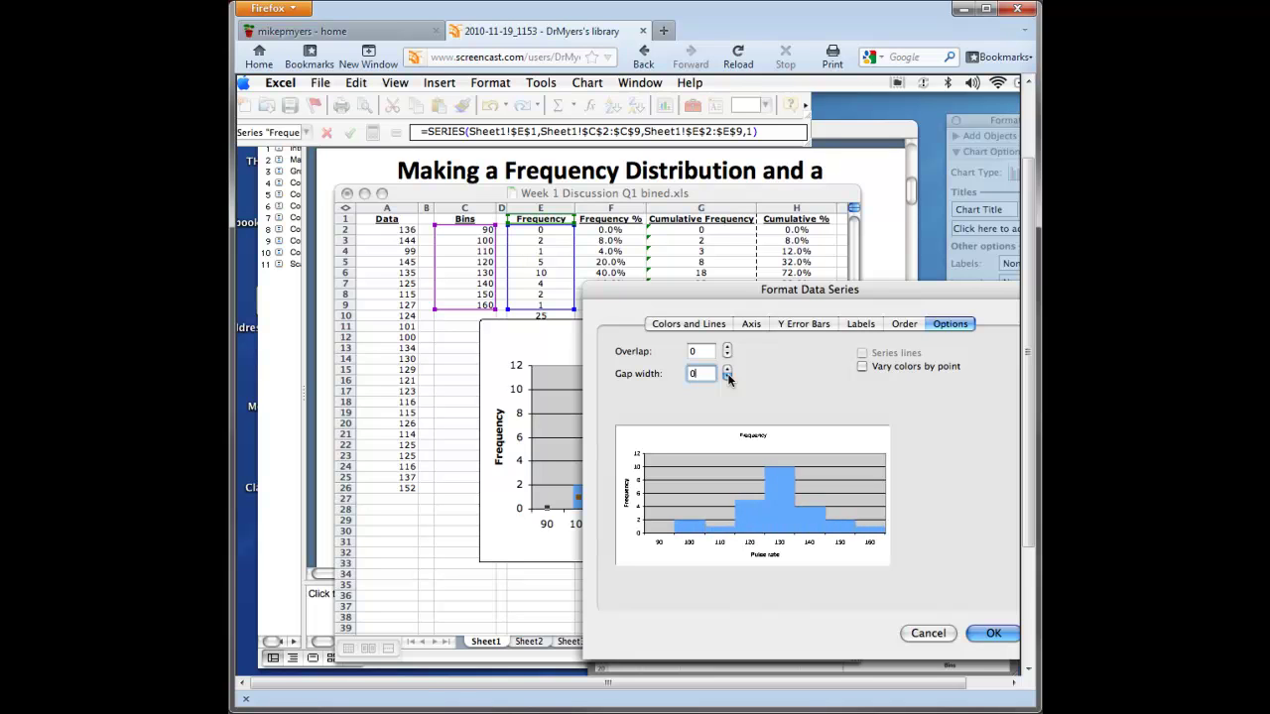
click(993, 633)
click(771, 443)
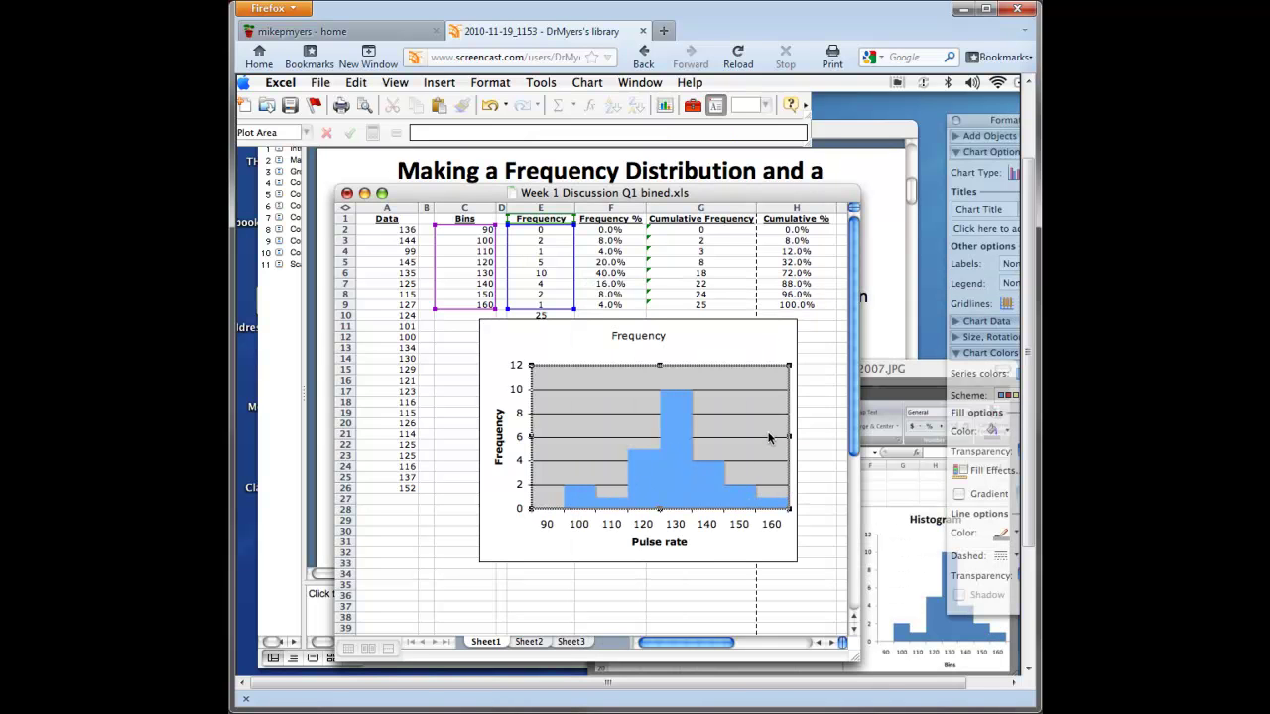
View the Excel 2007 histogram example picture, then return to the workbook and deselect the chart
click(886, 547)
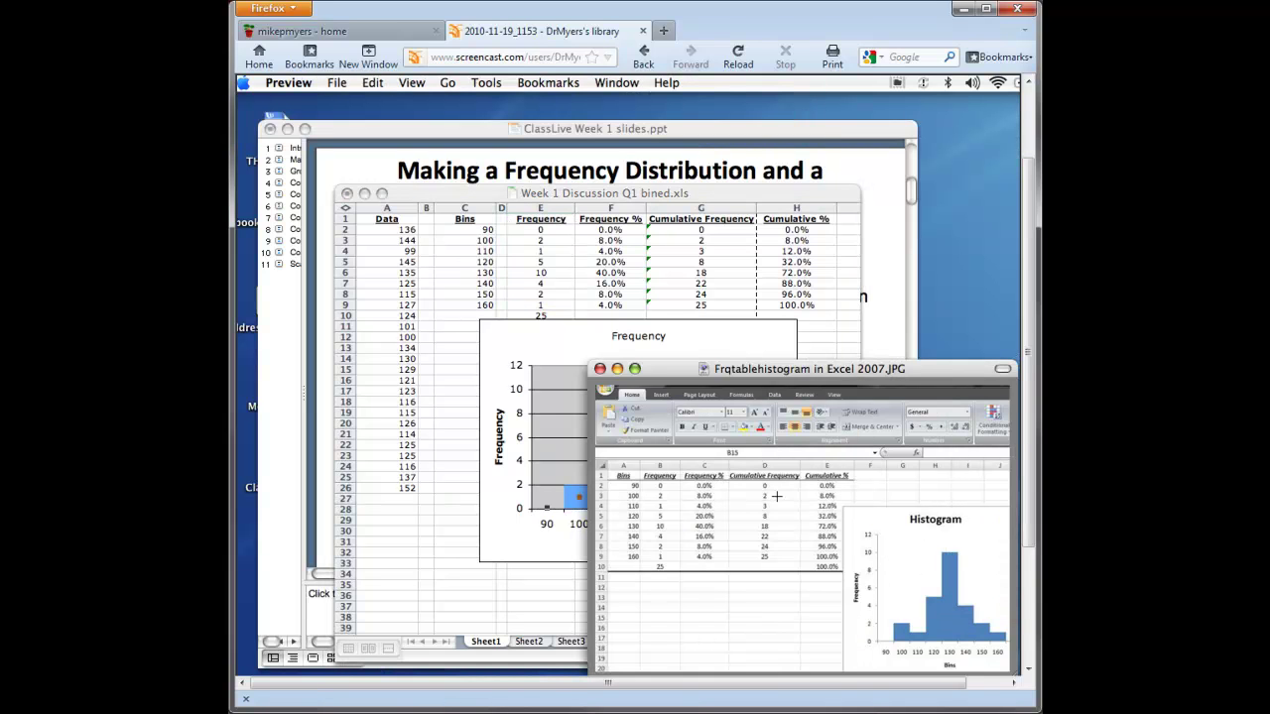
click(708, 343)
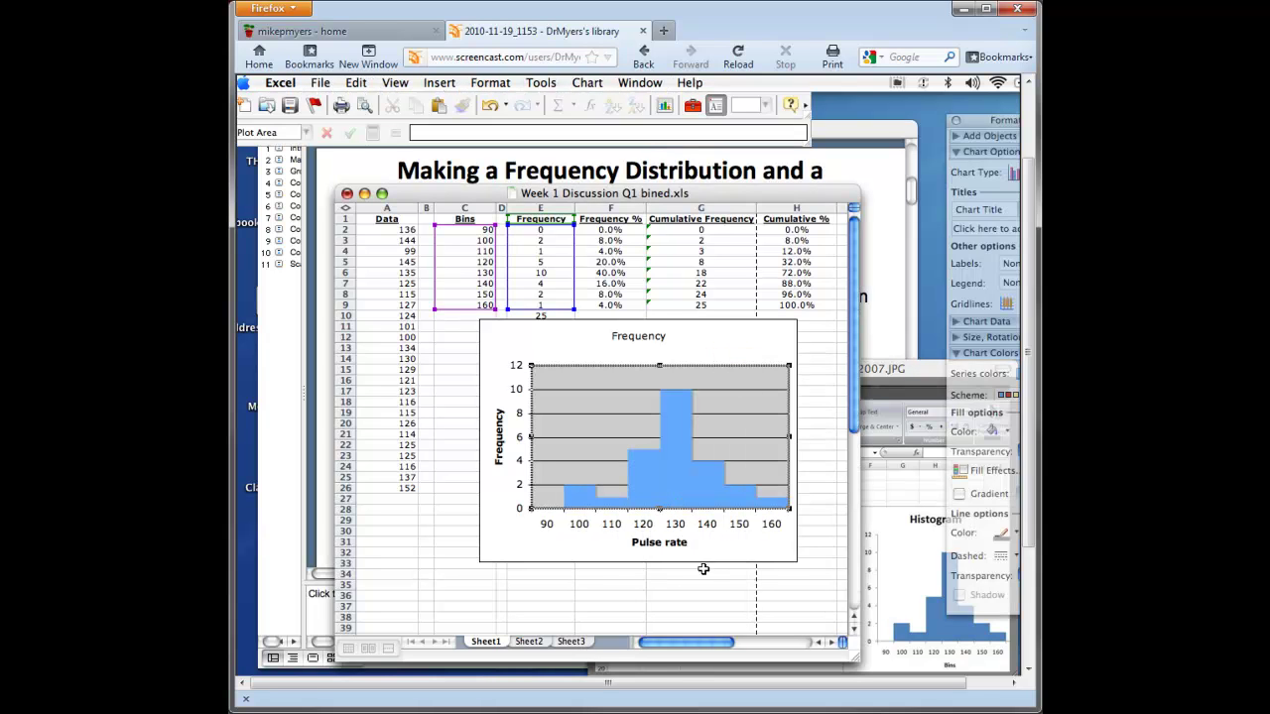
click(701, 567)
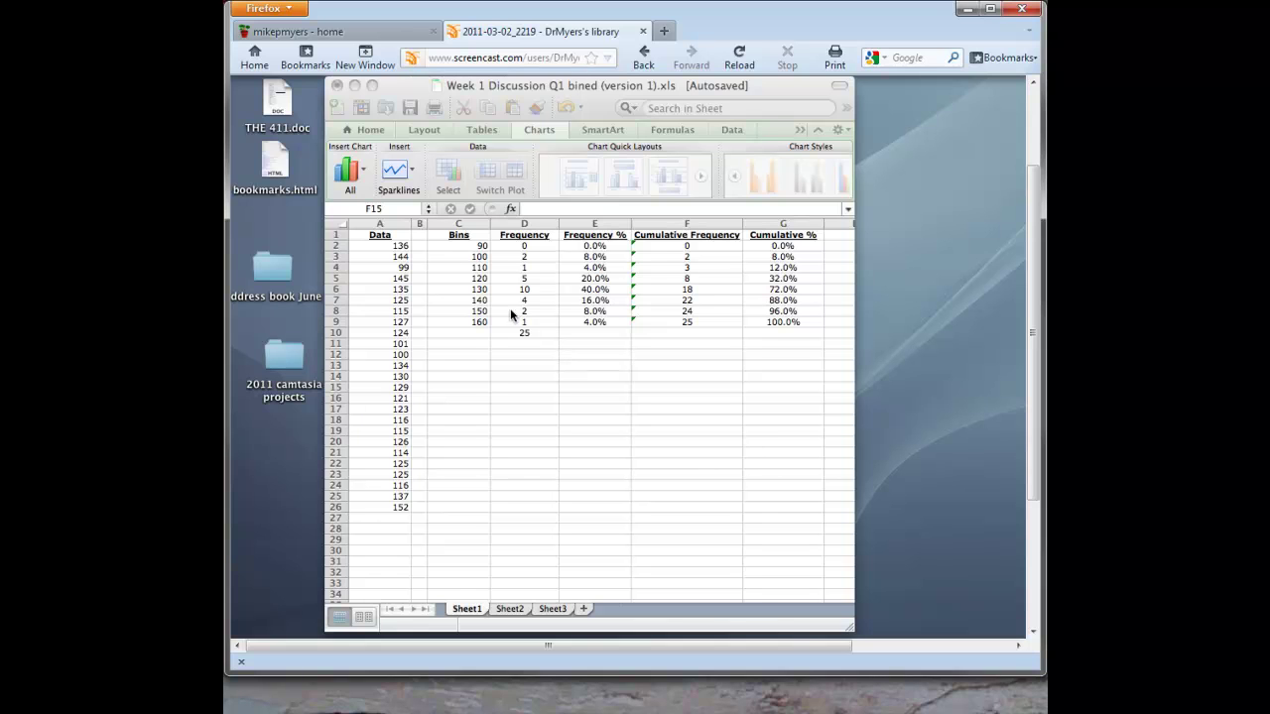
Insert a Clustered Column chart of C1:D9 and move it below the table
drag(480, 238, 525, 323)
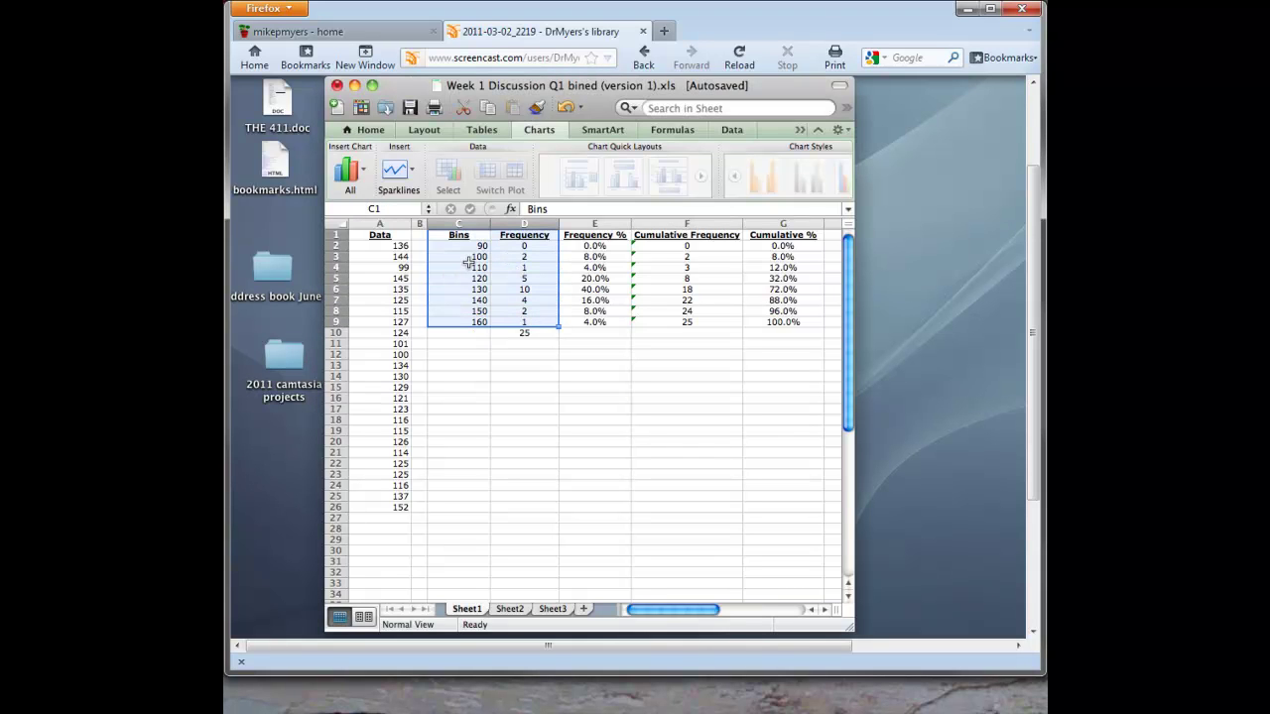
click(373, 133)
click(540, 132)
click(365, 175)
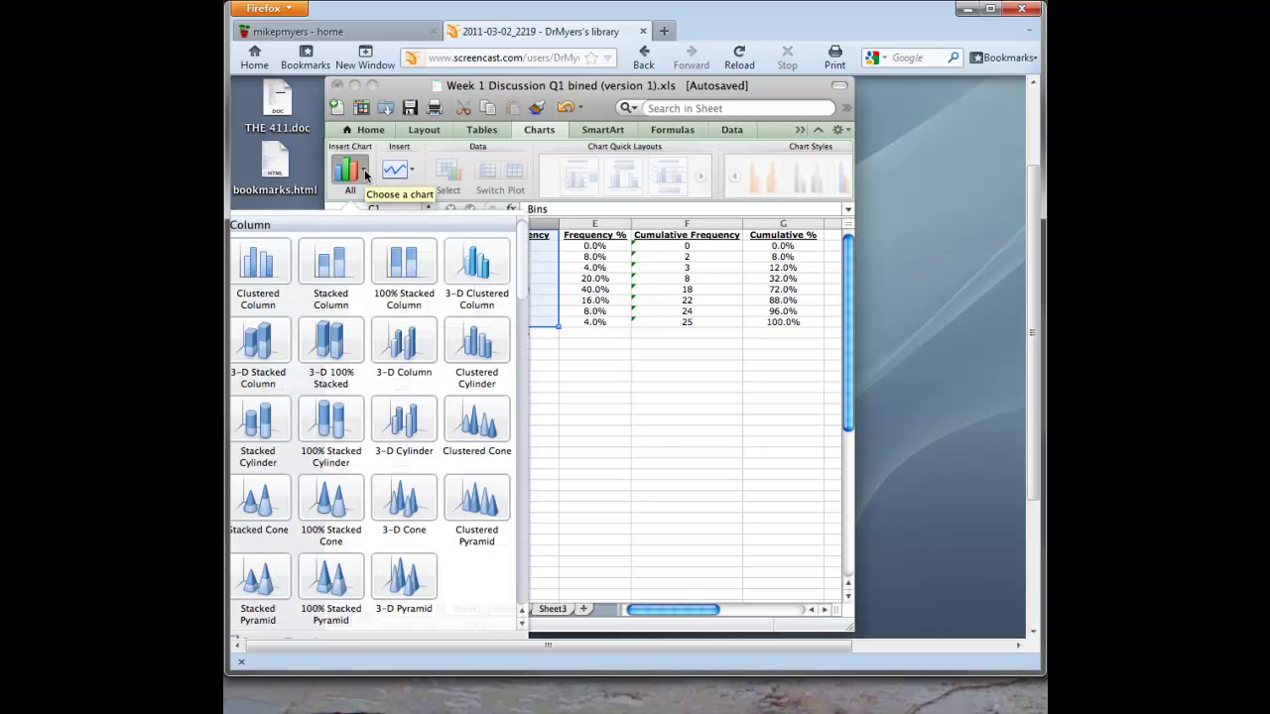
click(260, 261)
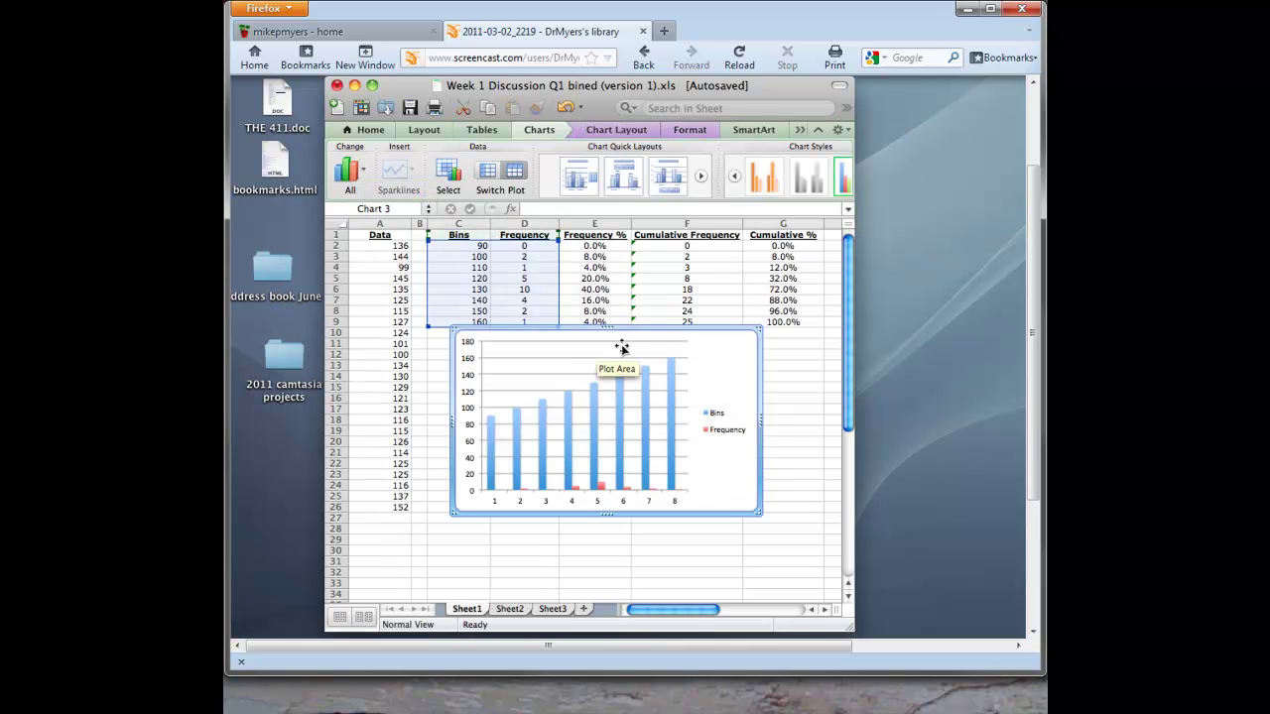
drag(640, 331, 648, 362)
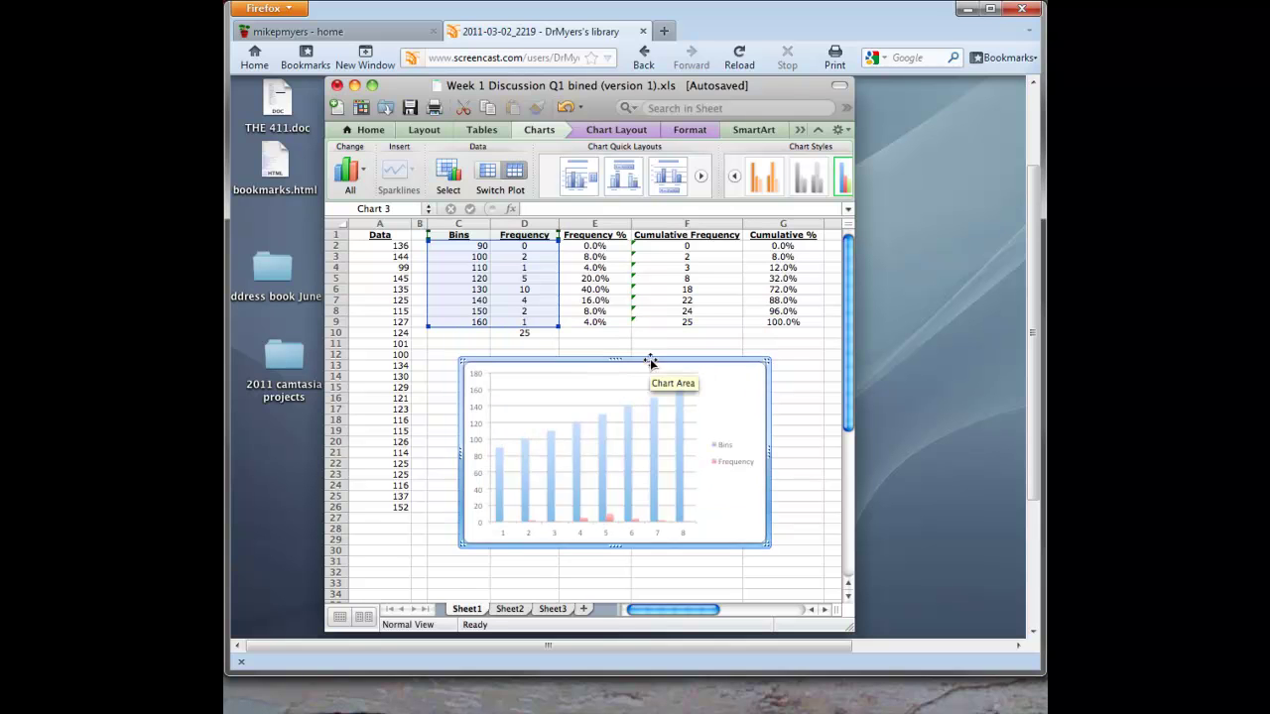
click(681, 421)
Delete the Bins series from the chart
right_click(679, 420)
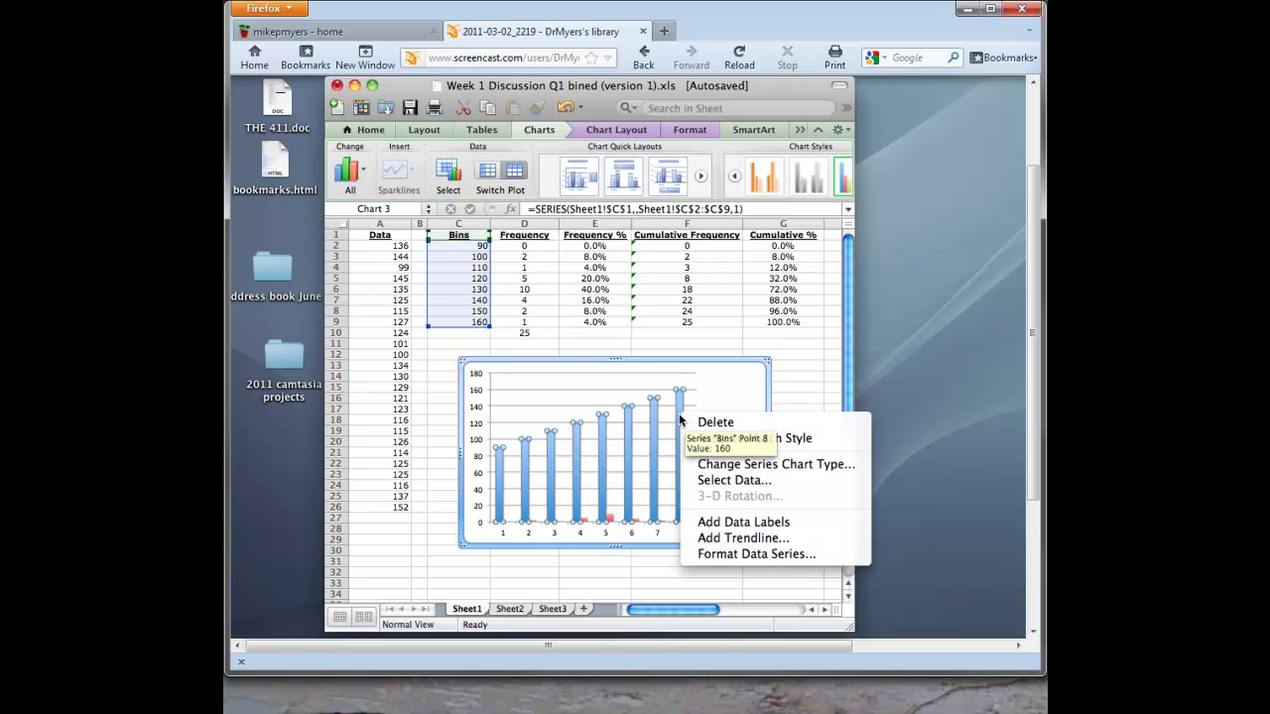
click(714, 423)
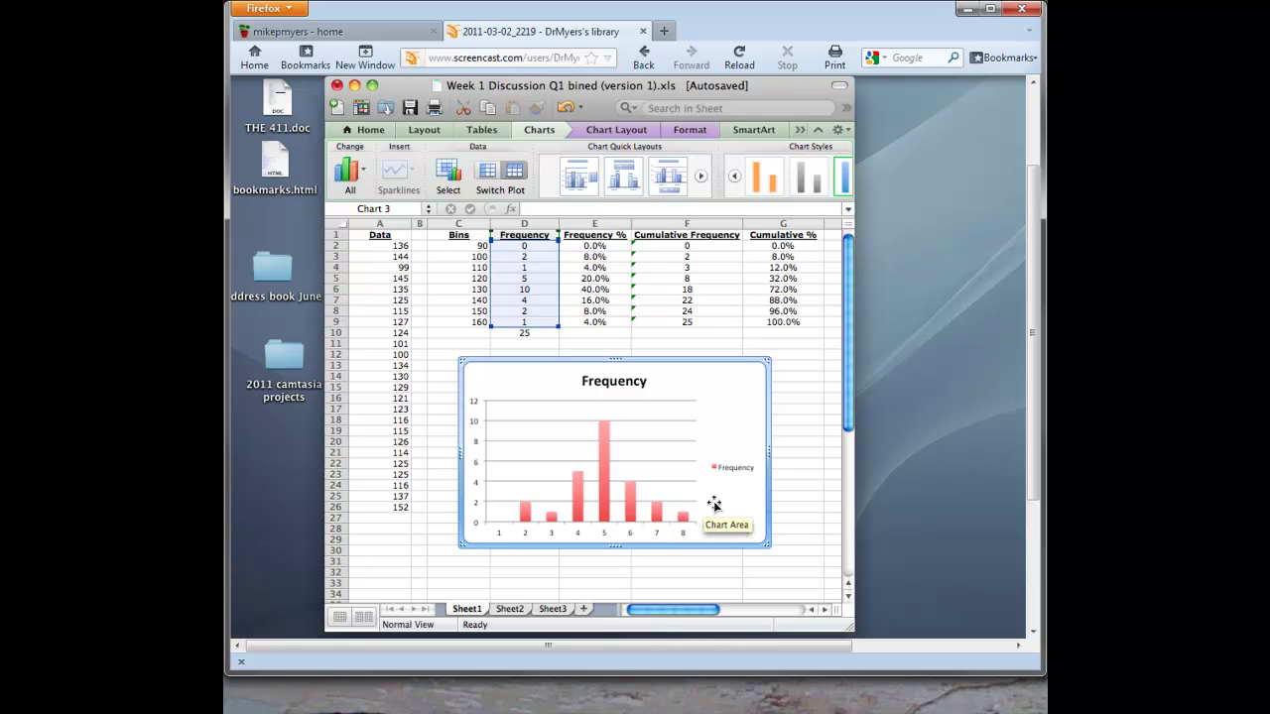
Set the category axis labels to the bin values in C2:C9 (90–160)
mouse_move(602, 462)
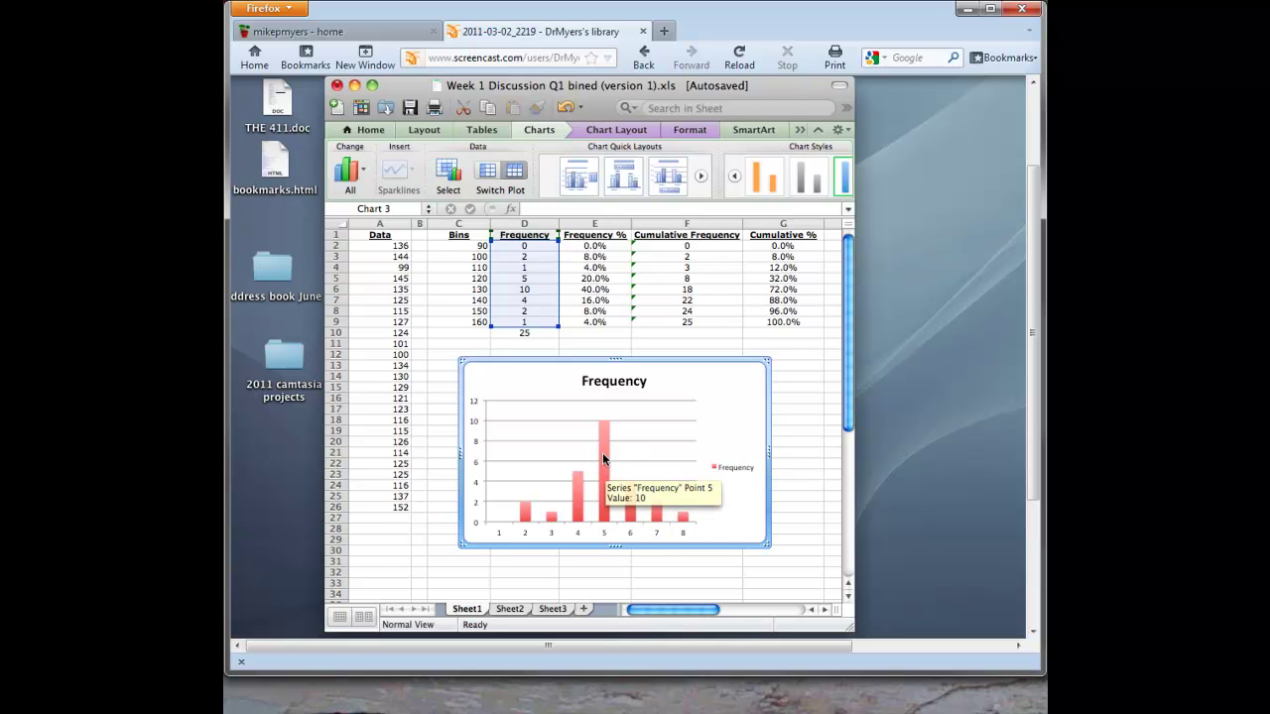
right_click(603, 459)
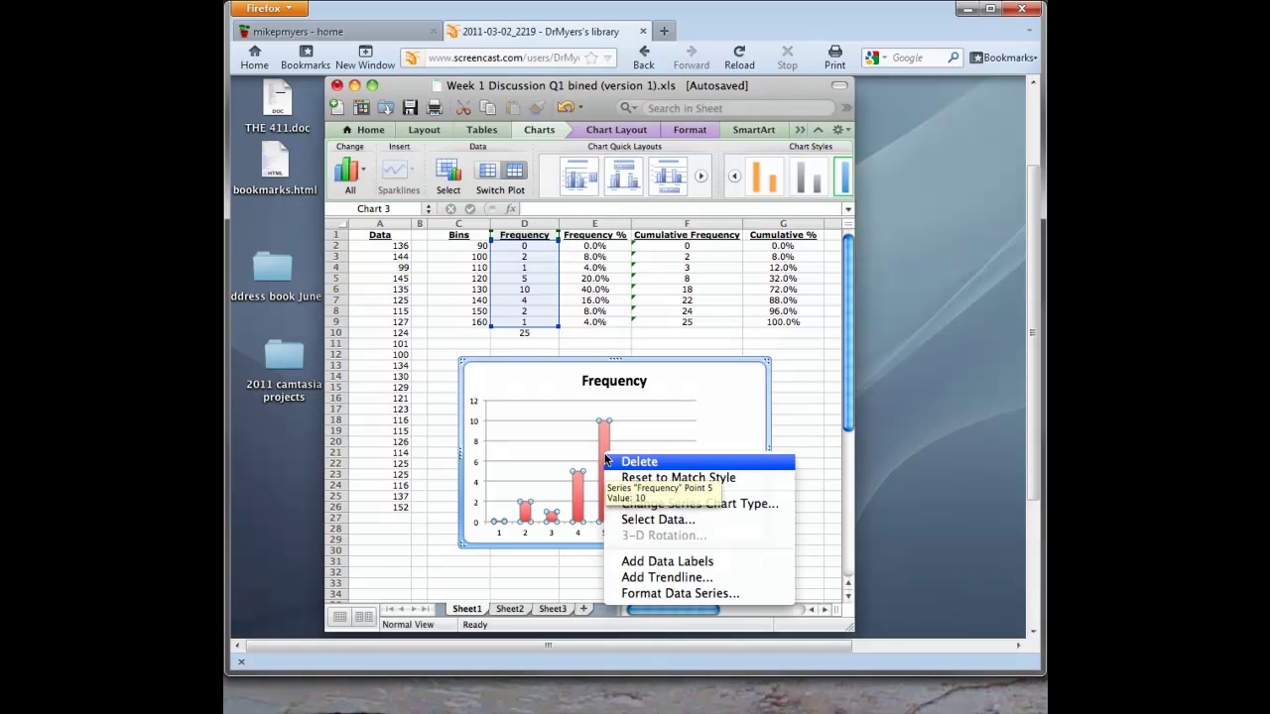
click(679, 521)
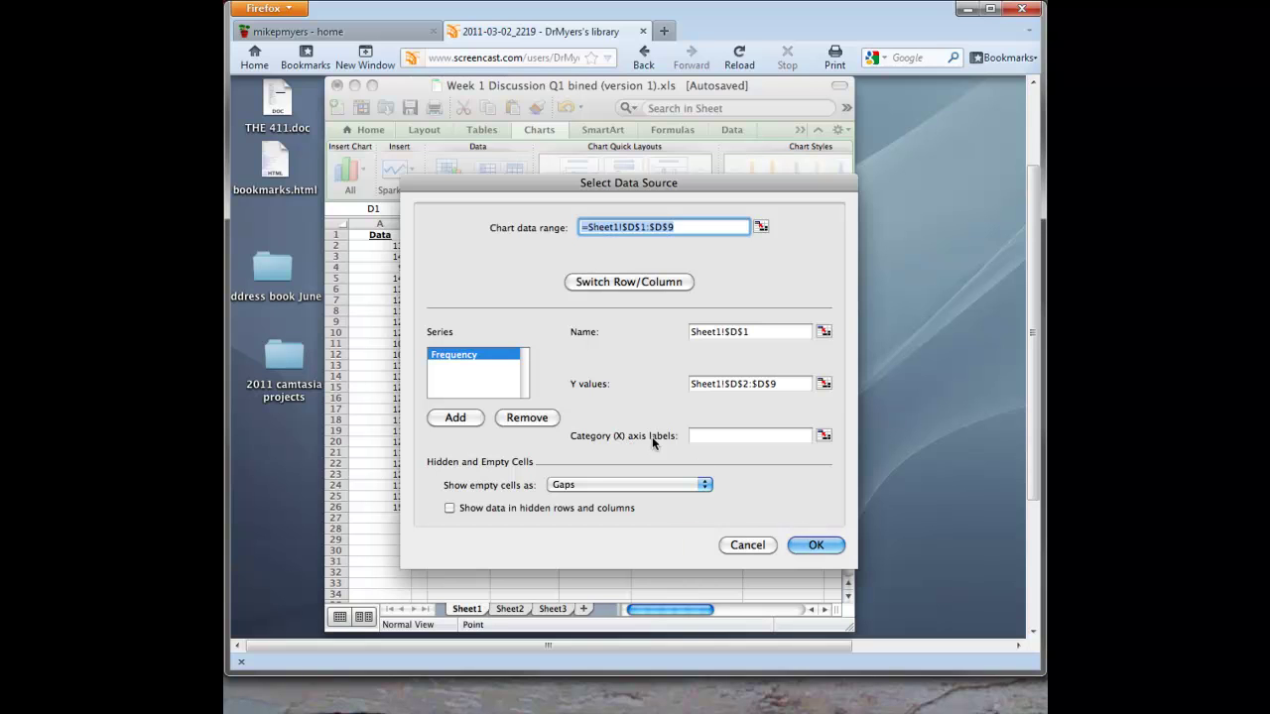
click(751, 435)
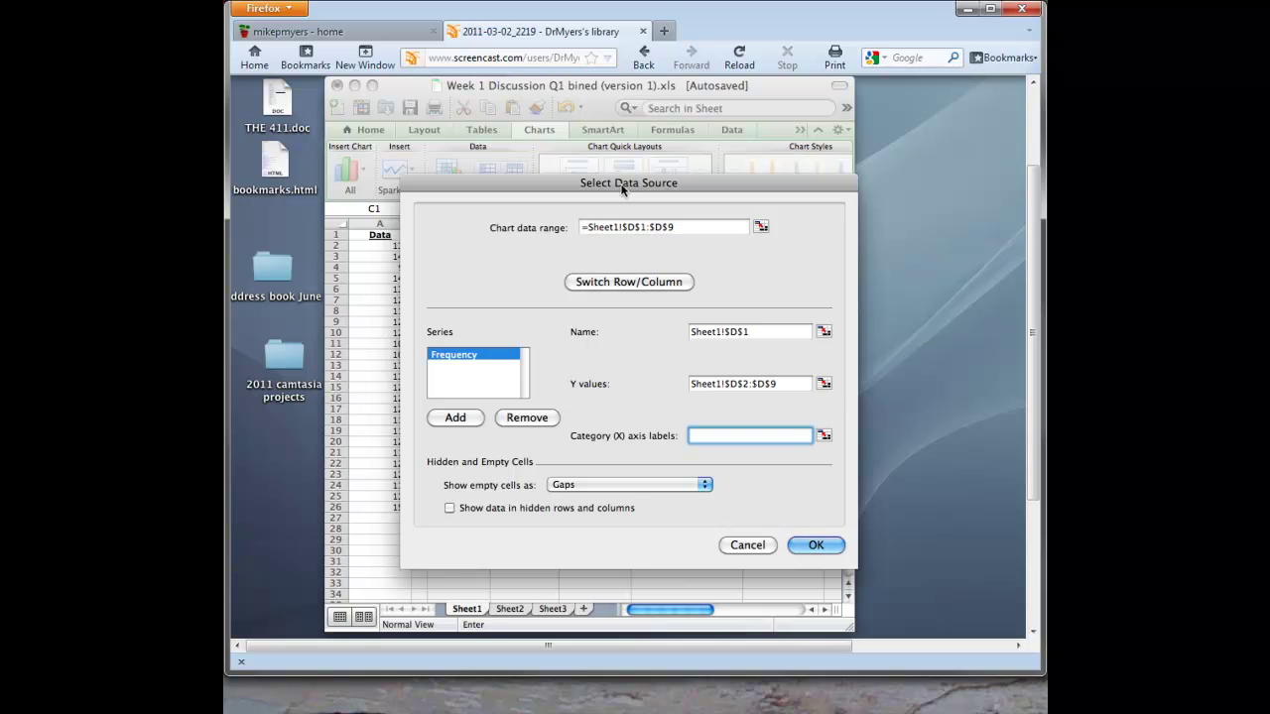
drag(620, 183, 921, 260)
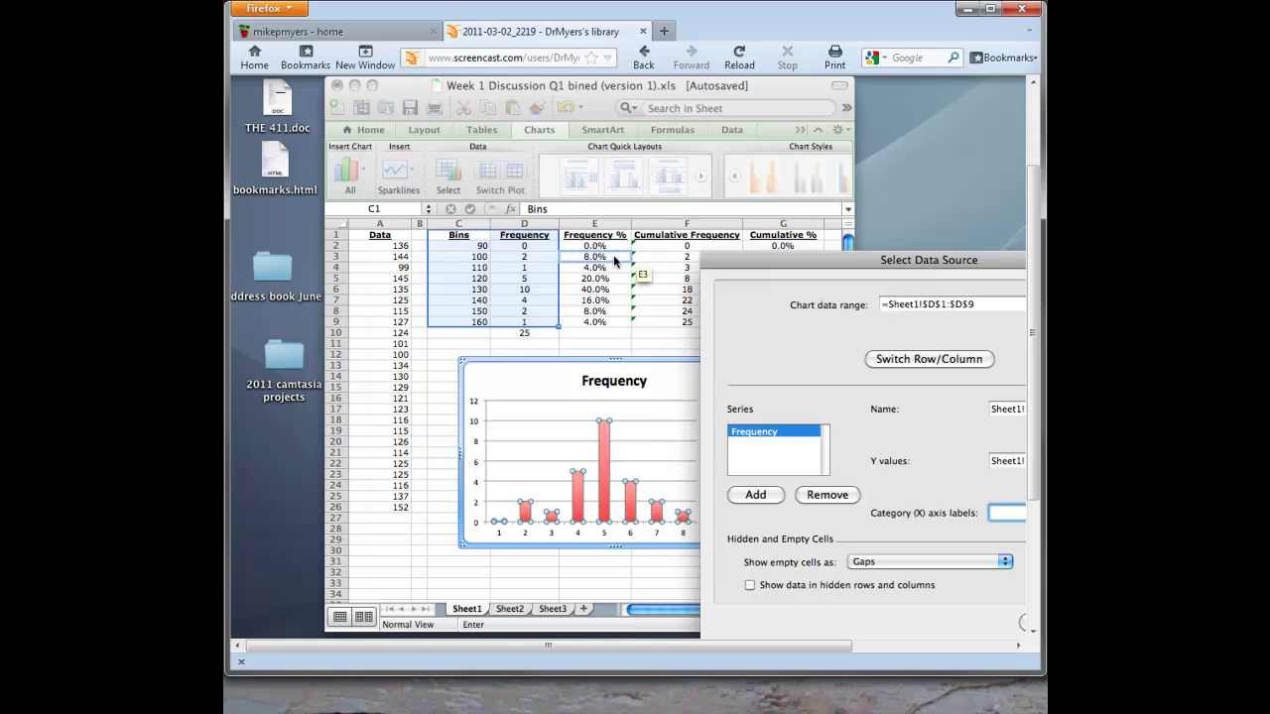
click(449, 241)
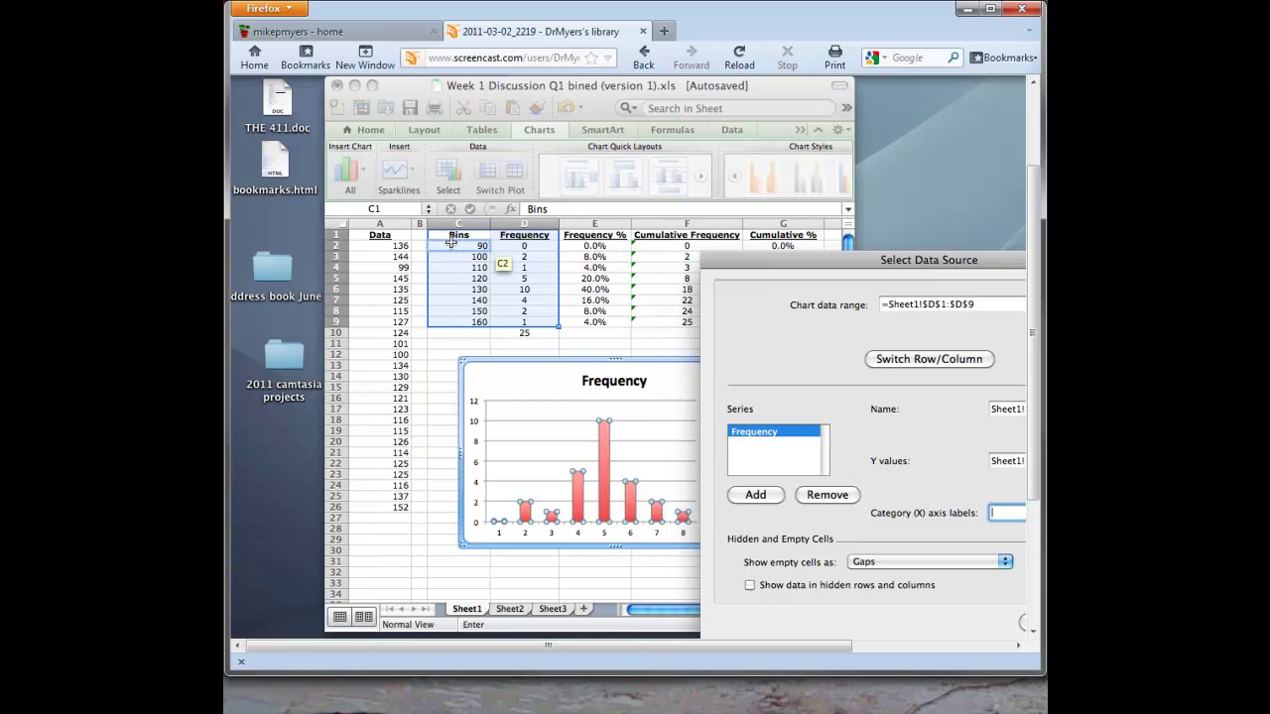
drag(451, 241, 462, 318)
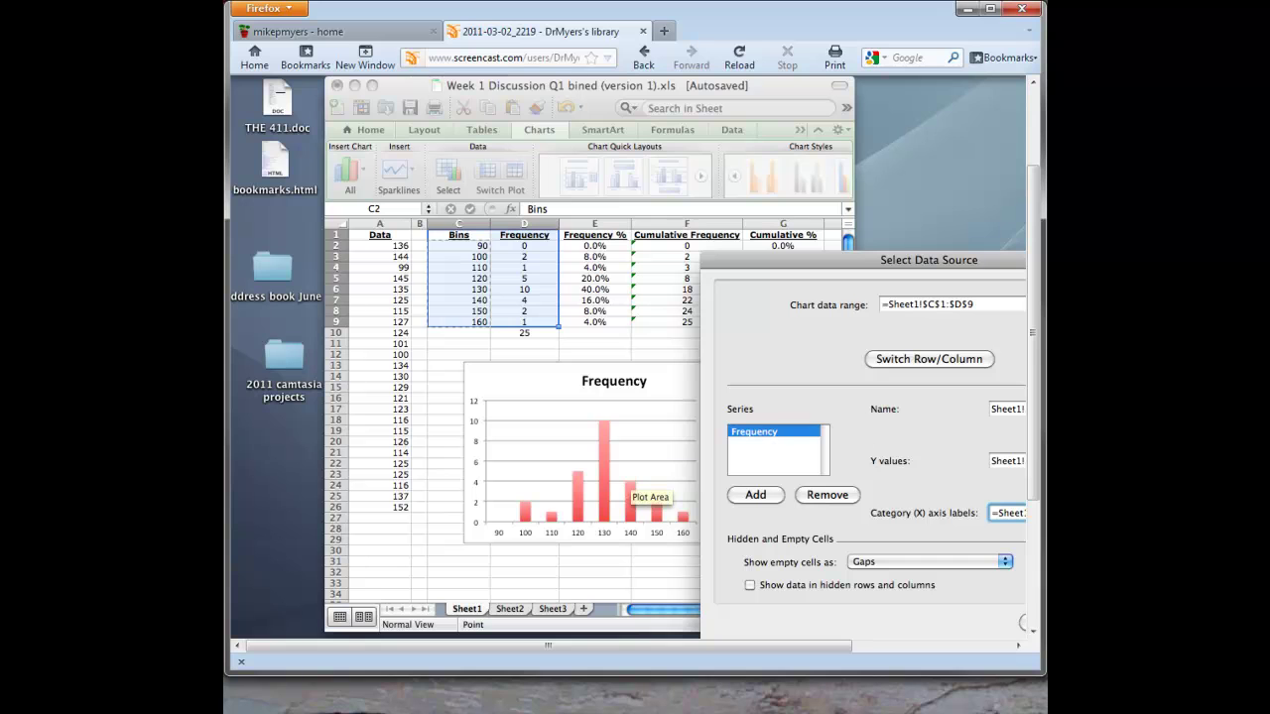
key(Return)
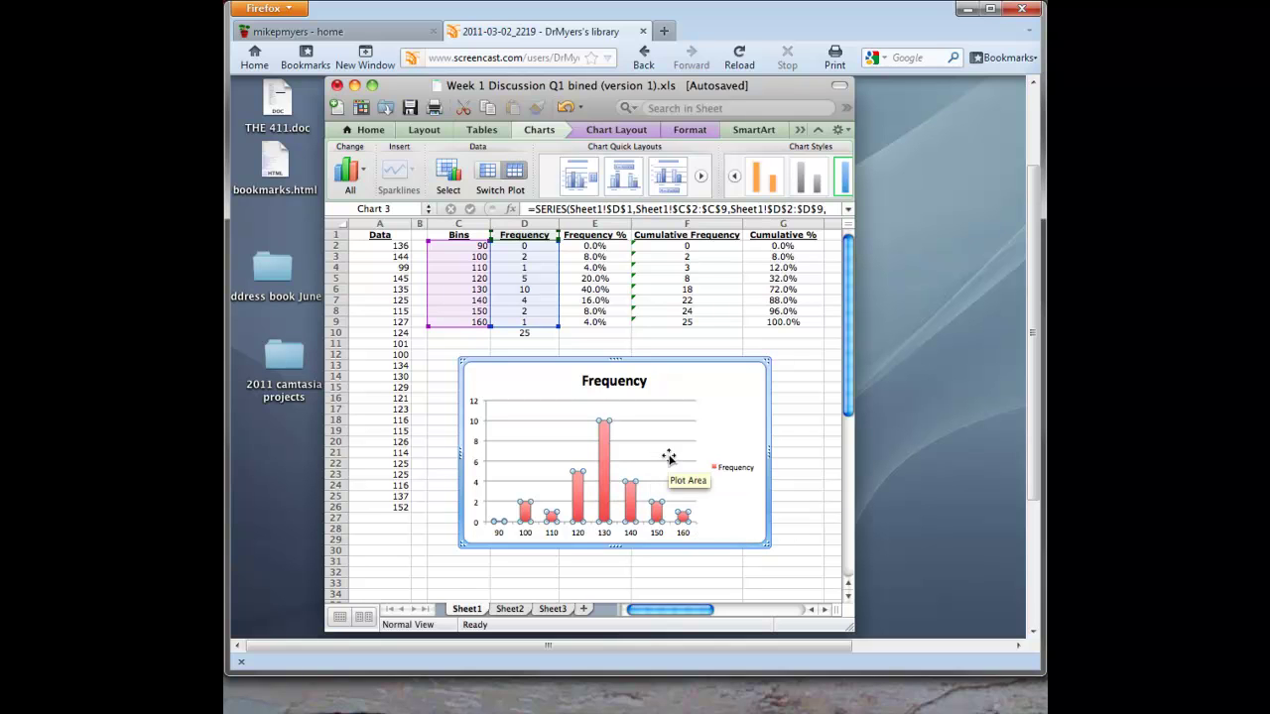
Change the Frequency series gap width to 0% and review the touching 90–160 bin columns
right_click(603, 455)
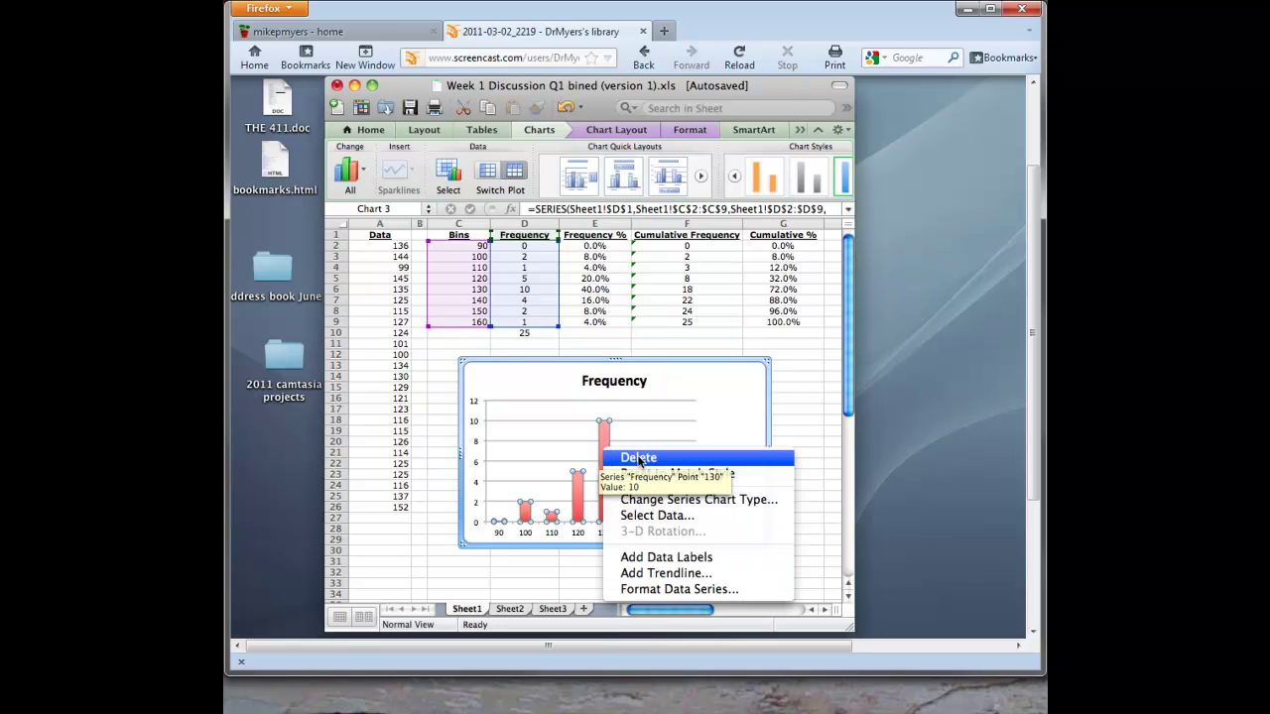
click(744, 587)
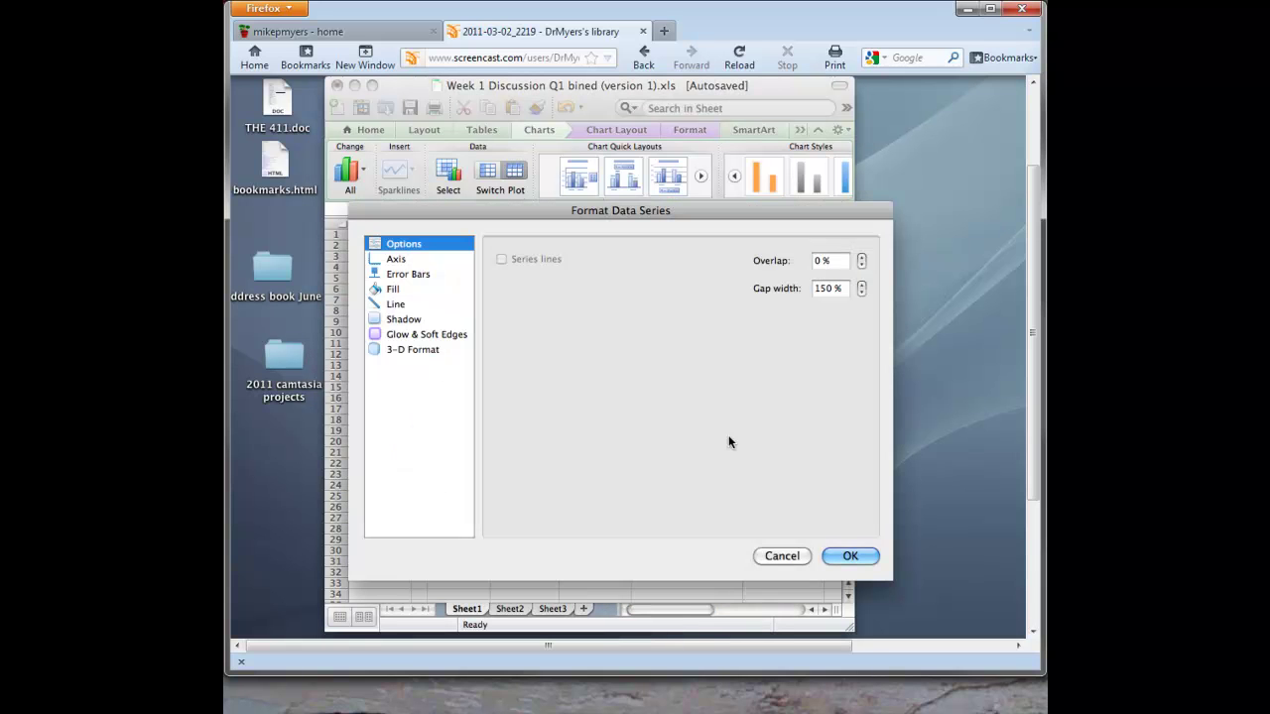
drag(643, 211, 836, 218)
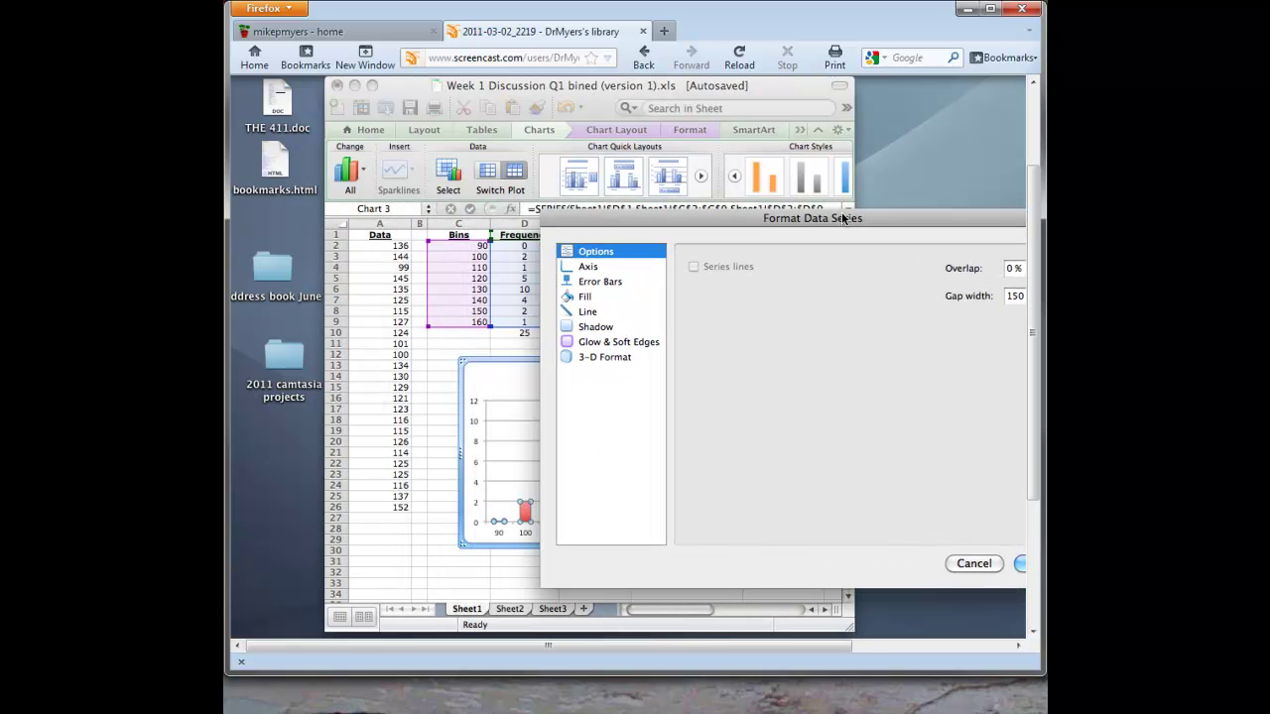
double_click(1013, 296)
text(0)
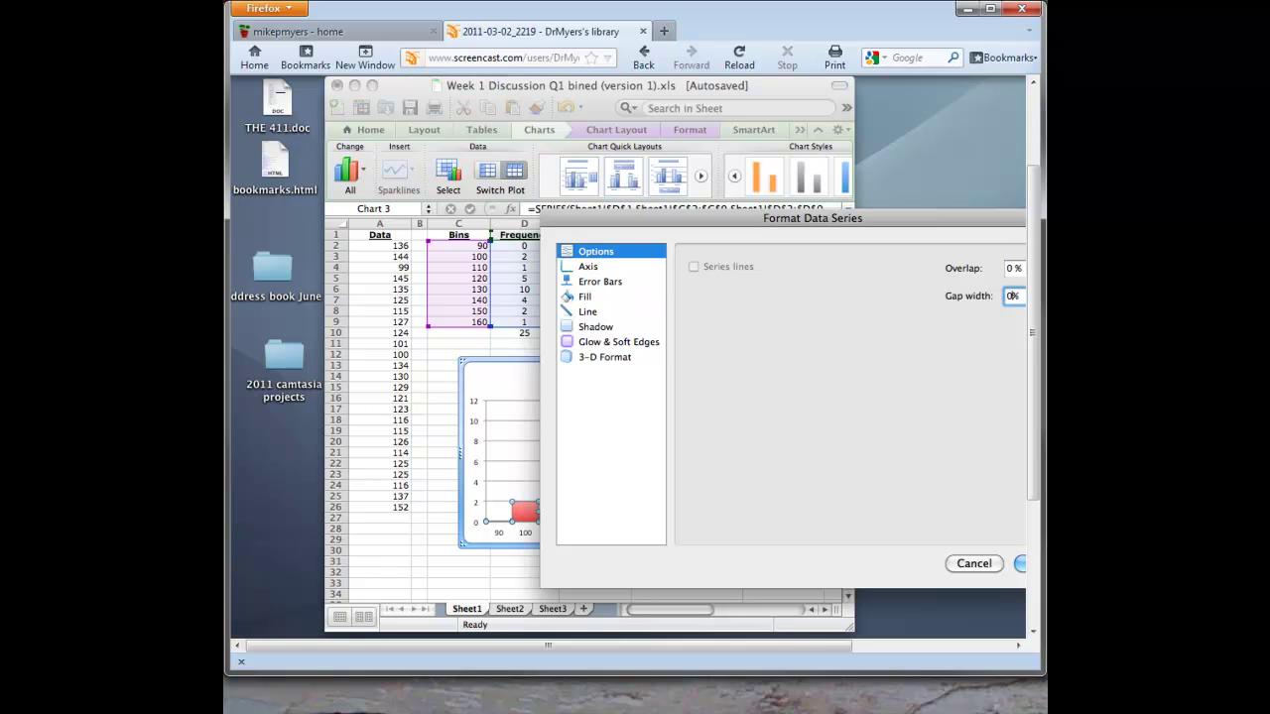
key(Return)
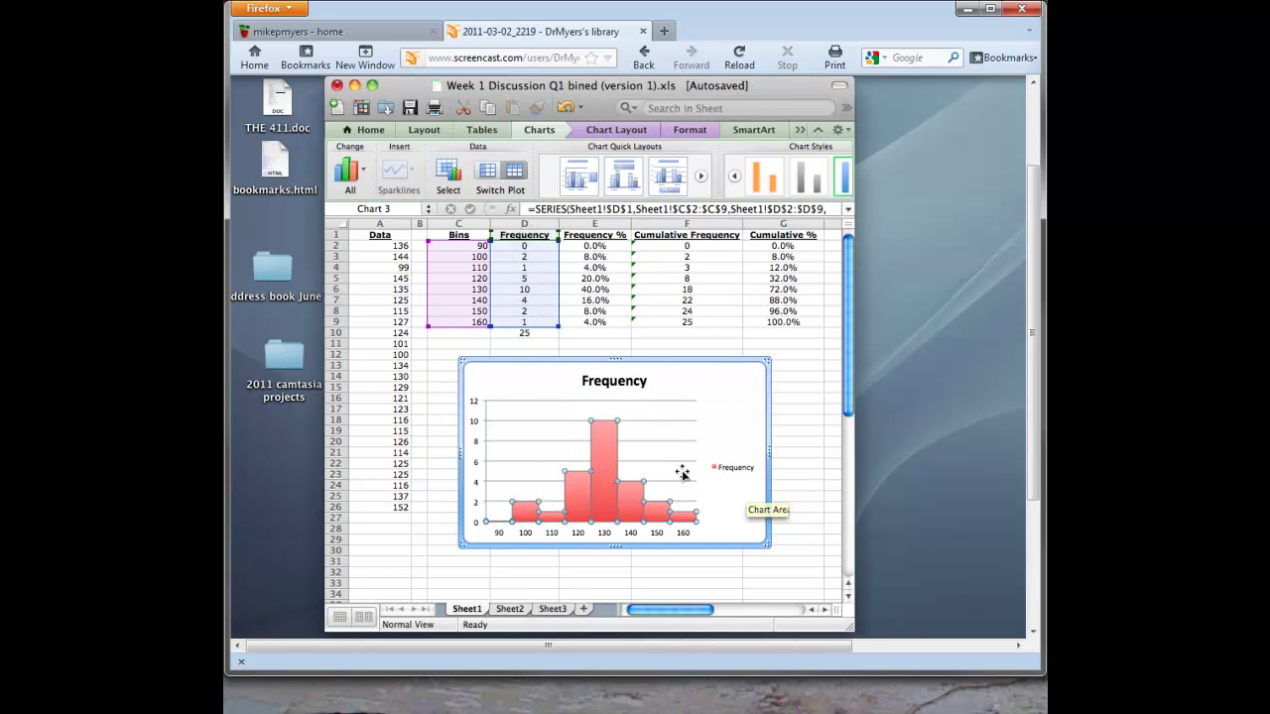
click(687, 433)
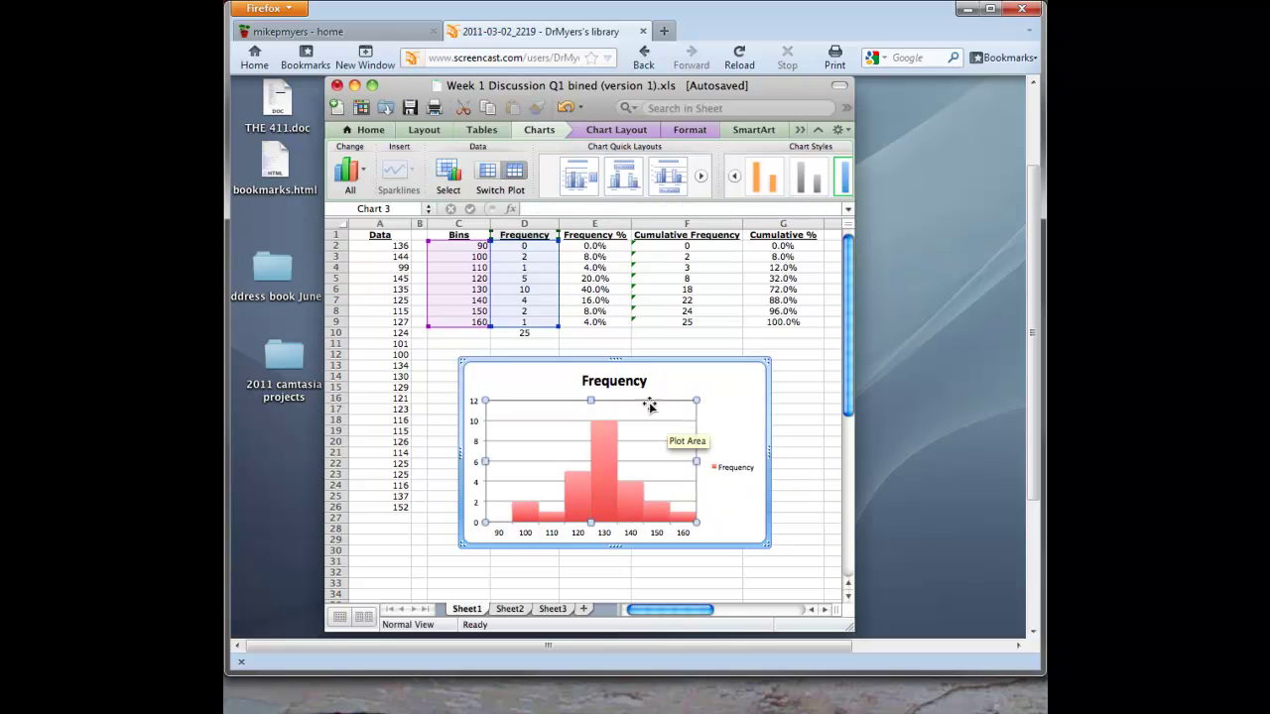
click(746, 422)
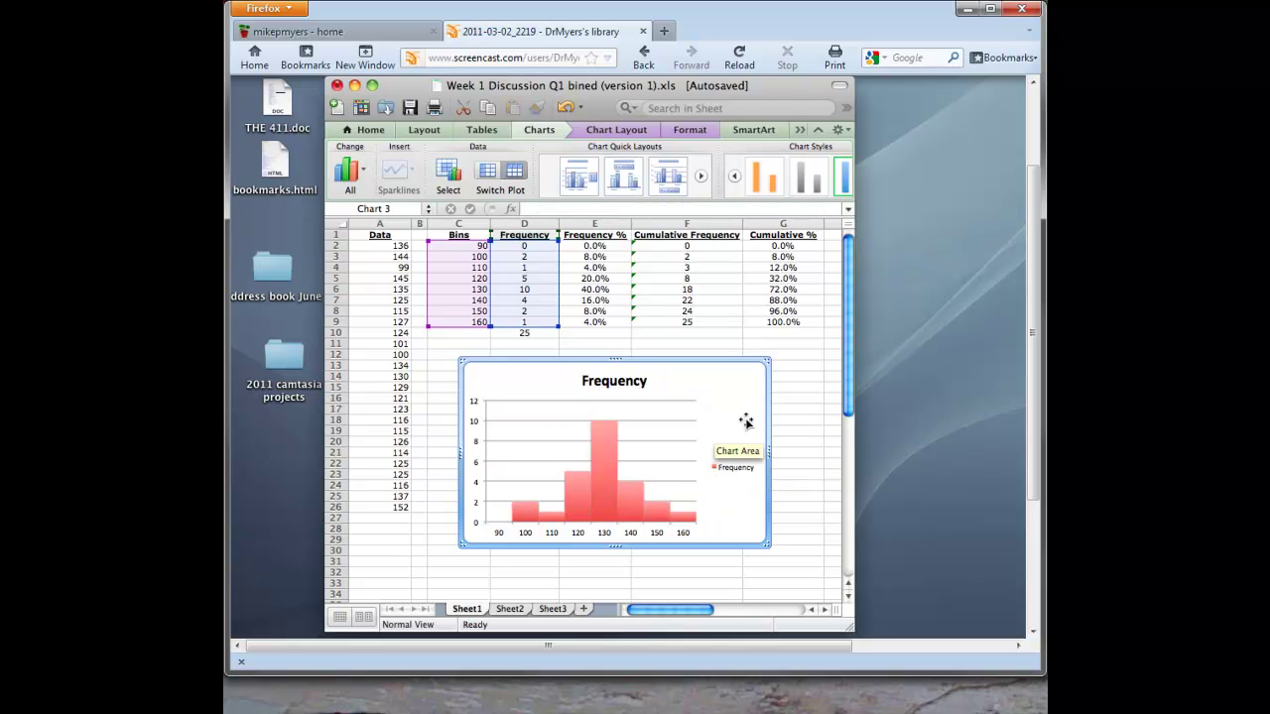